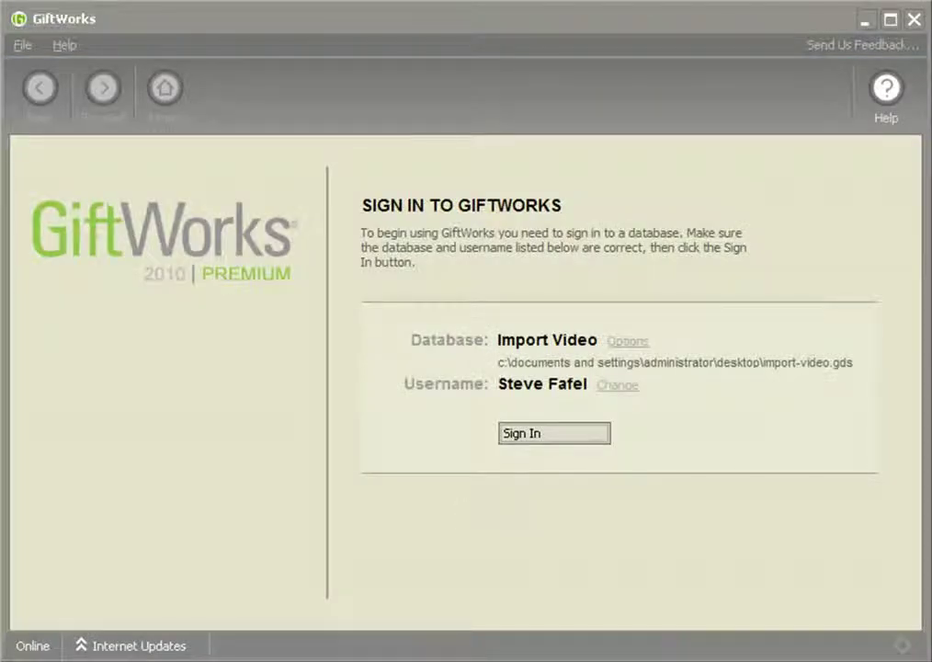
Switch to Microsoft Access and resize and position its window to fill the visible screen area.
key("Return")
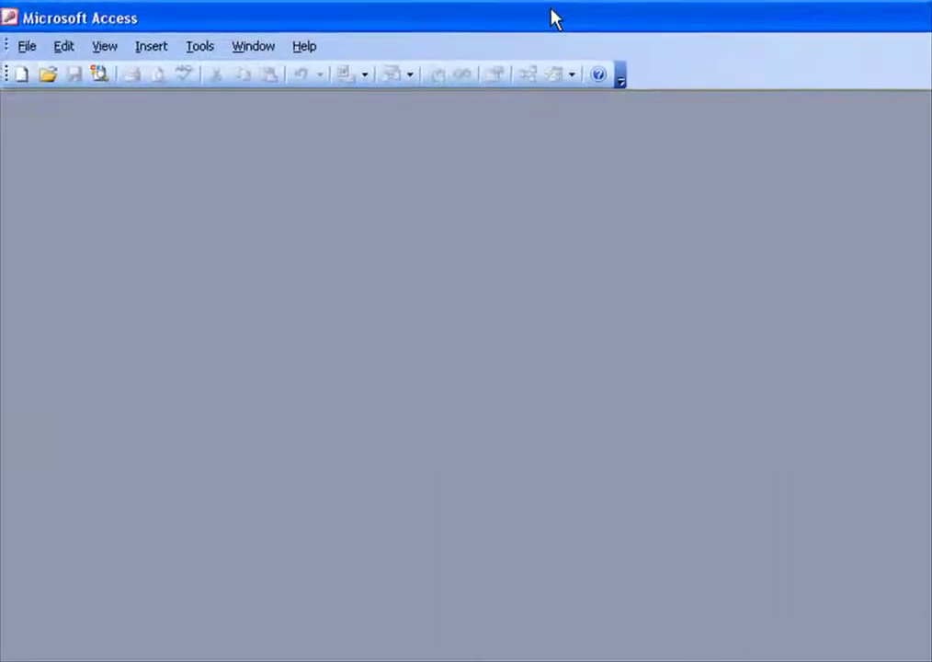
left_click_drag(924, 655, 749, 644)
left_click_drag(372, 30, 464, 39)
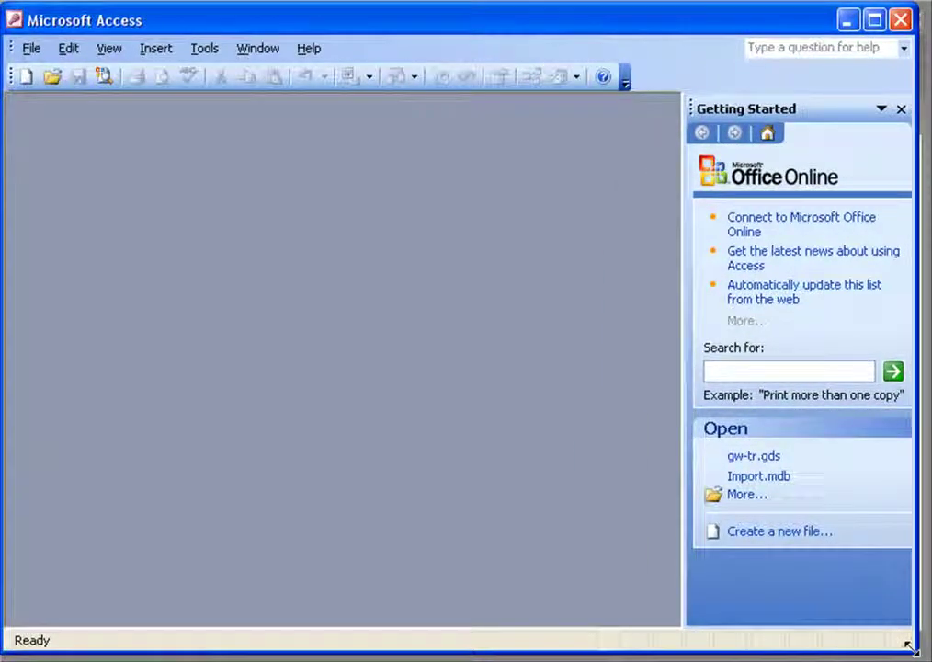
left_click_drag(908, 646, 927, 652)
Open the recent database Import.mdb, accepting the security warning, and maximize its database window.
left_click(777, 476)
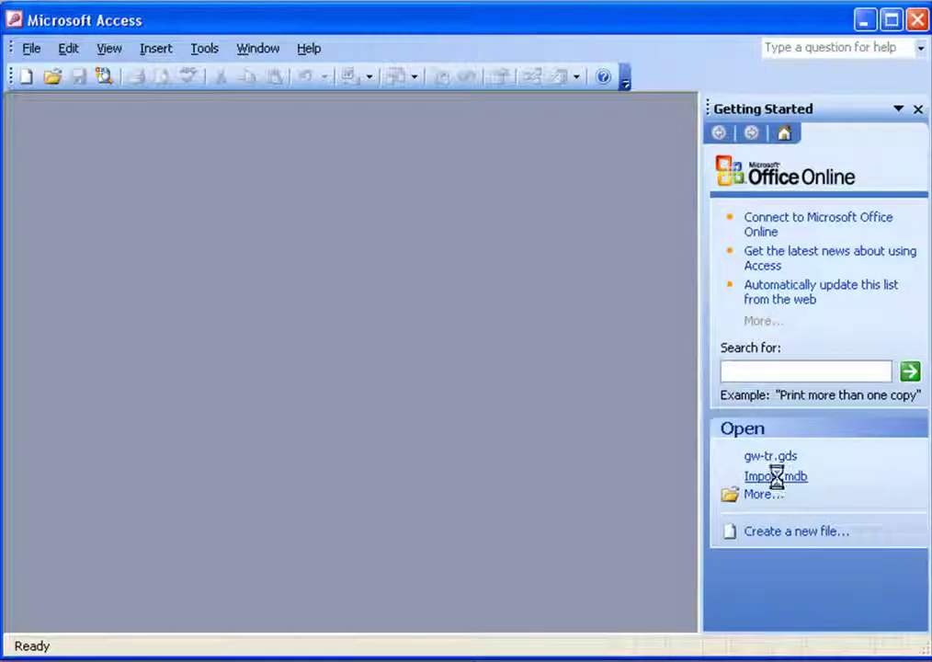
left_click(379, 466)
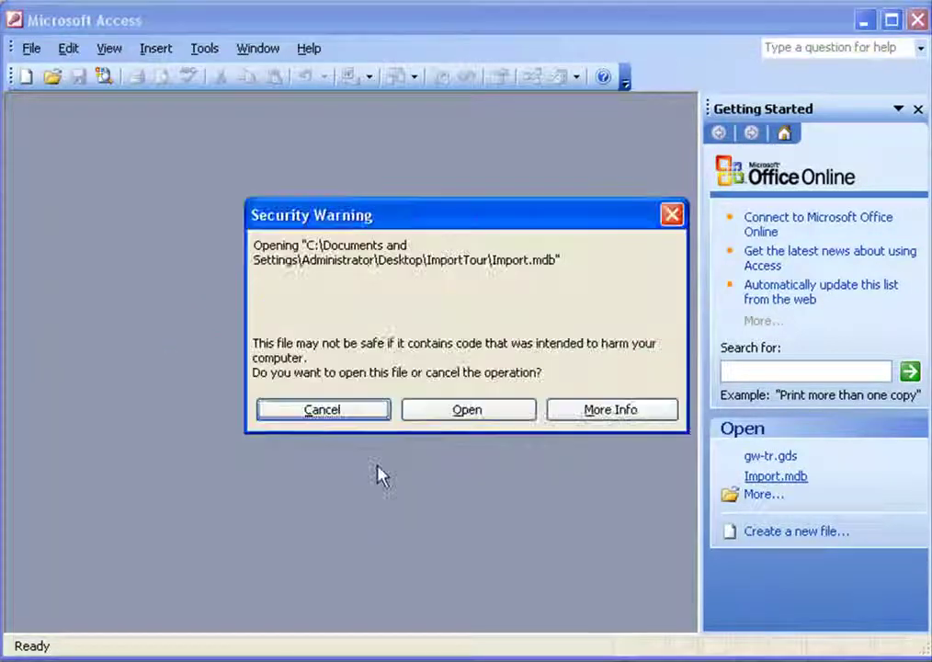
left_click(467, 410)
double_click(339, 129)
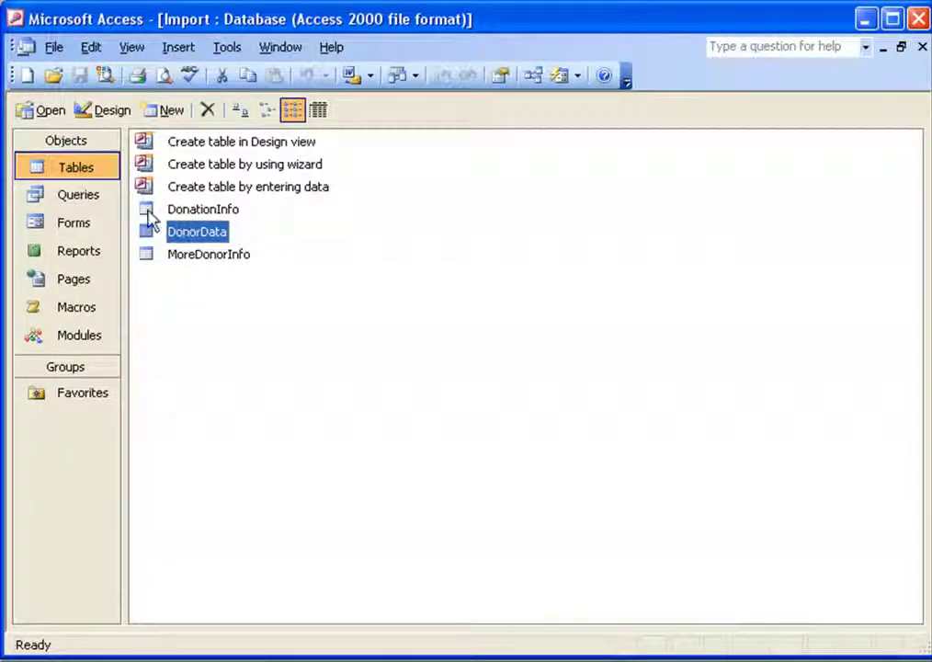
Open the DonorData table, examine its donor records and columns, and close it.
double_click(152, 232)
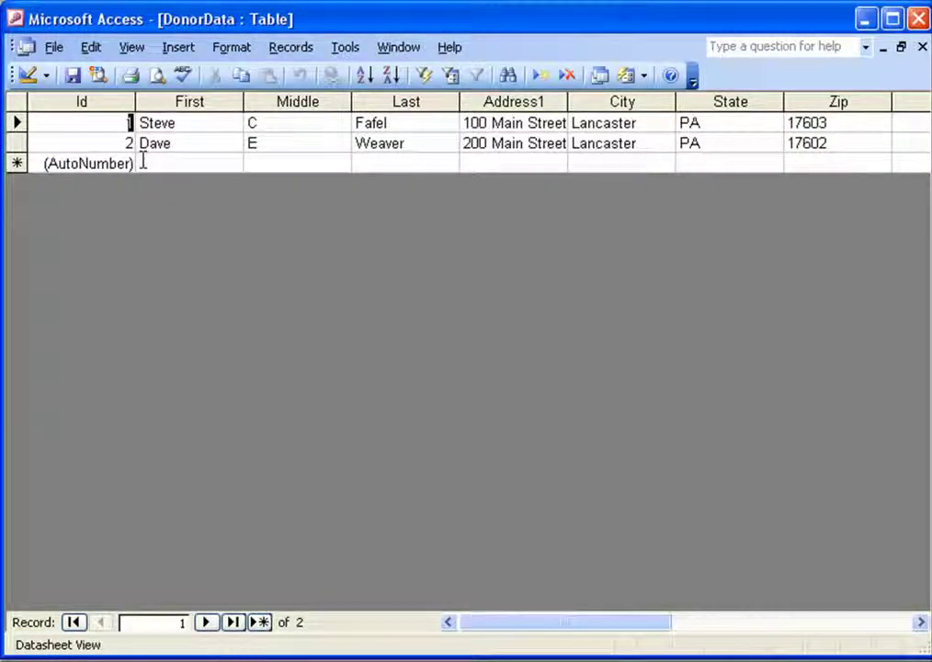
left_click(88, 130)
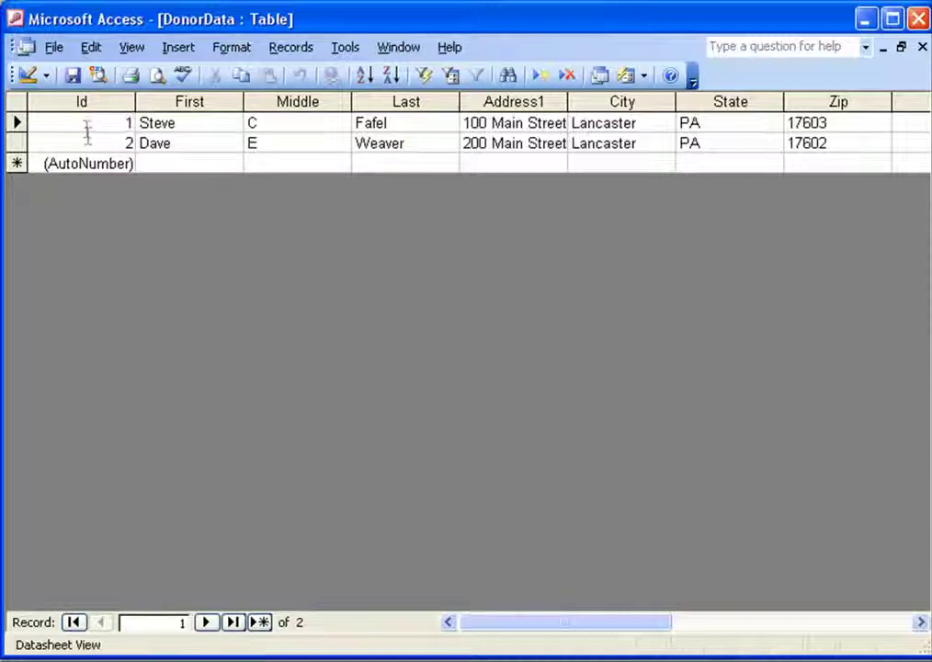
left_click_drag(535, 622, 490, 629)
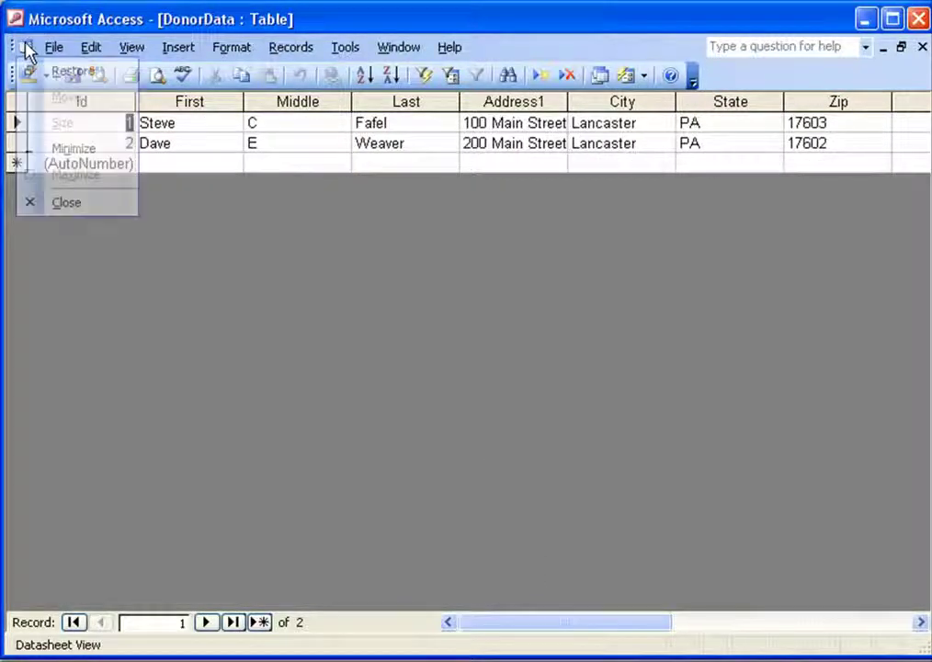
double_click(24, 46)
Inspect the DonorId values in the DonationInfo table and the columns of the MoreDonorInfo table, closing each table after viewing it.
double_click(146, 211)
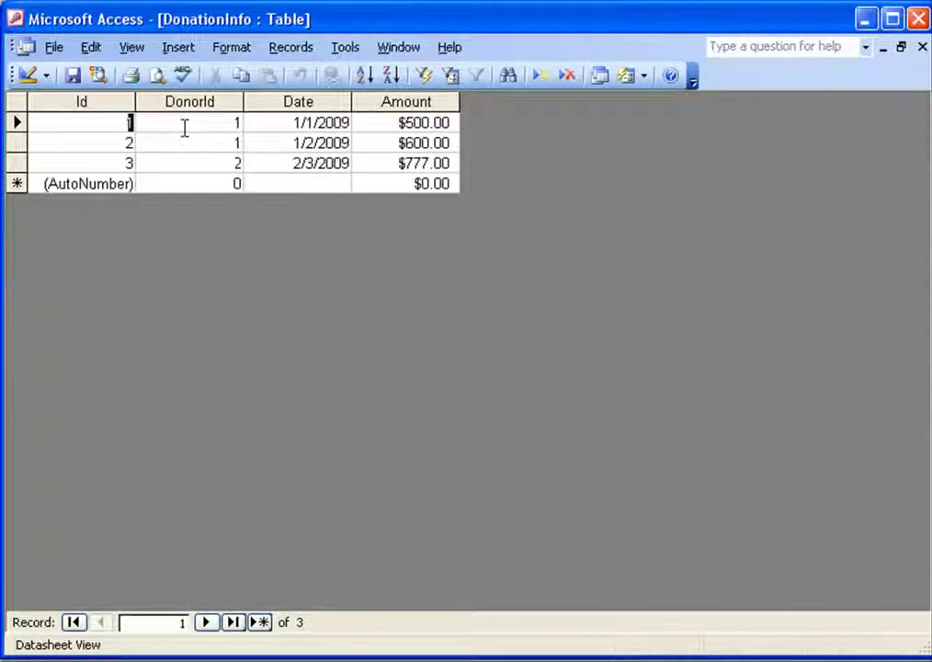
double_click(219, 128)
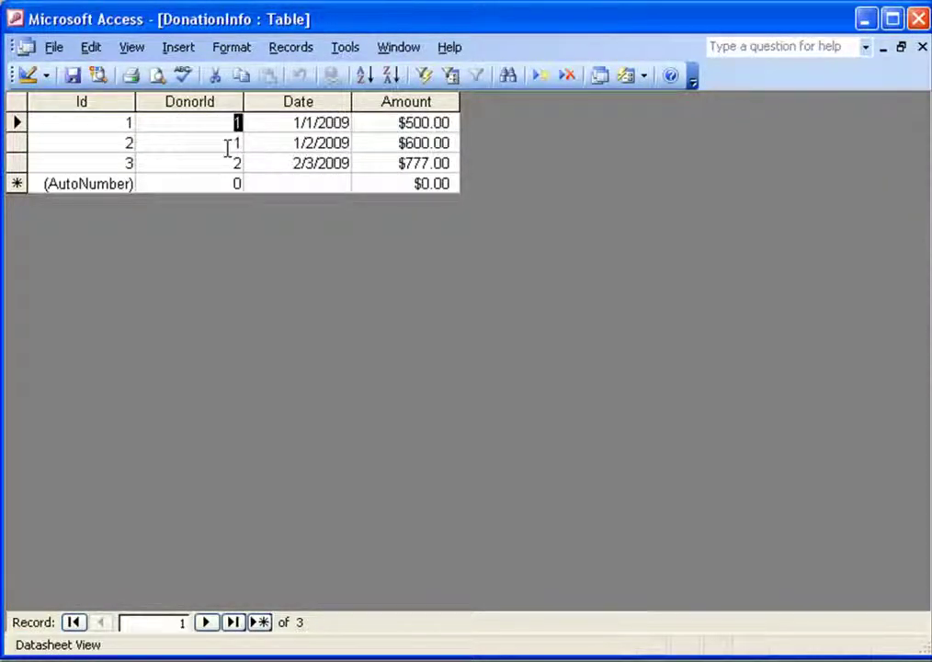
double_click(227, 164)
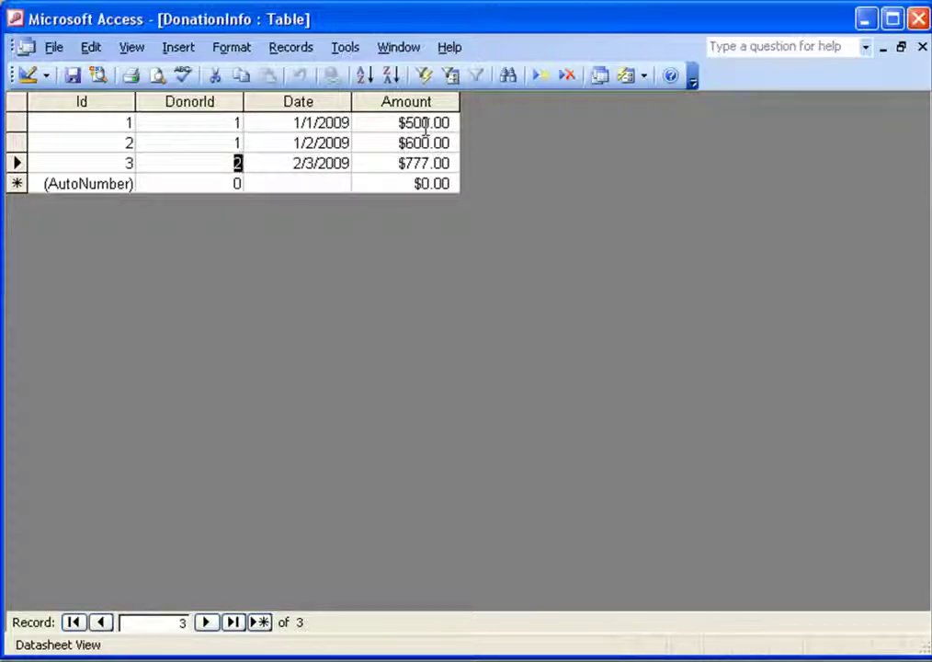
double_click(26, 47)
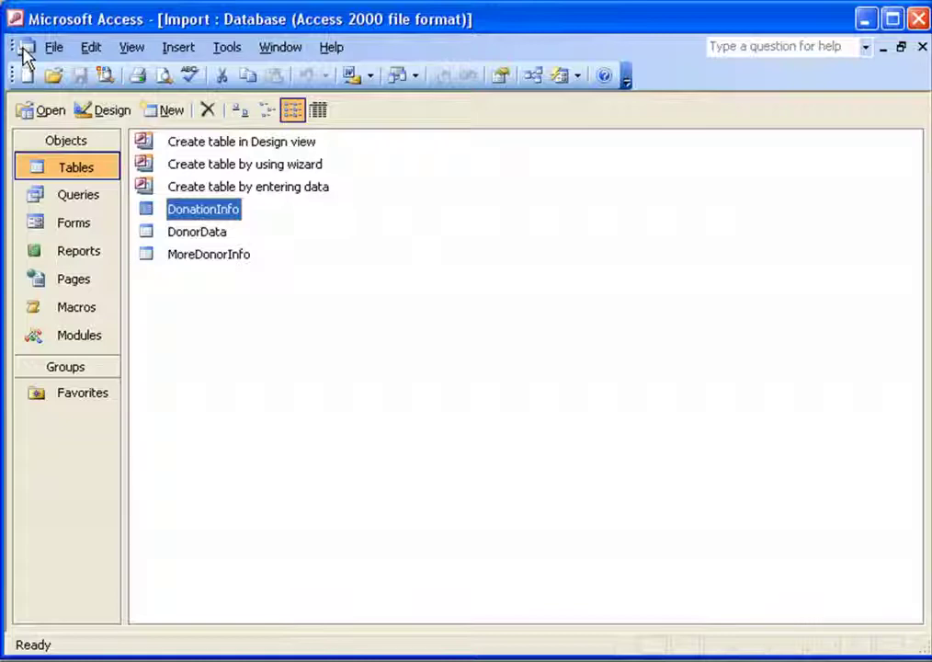
double_click(147, 257)
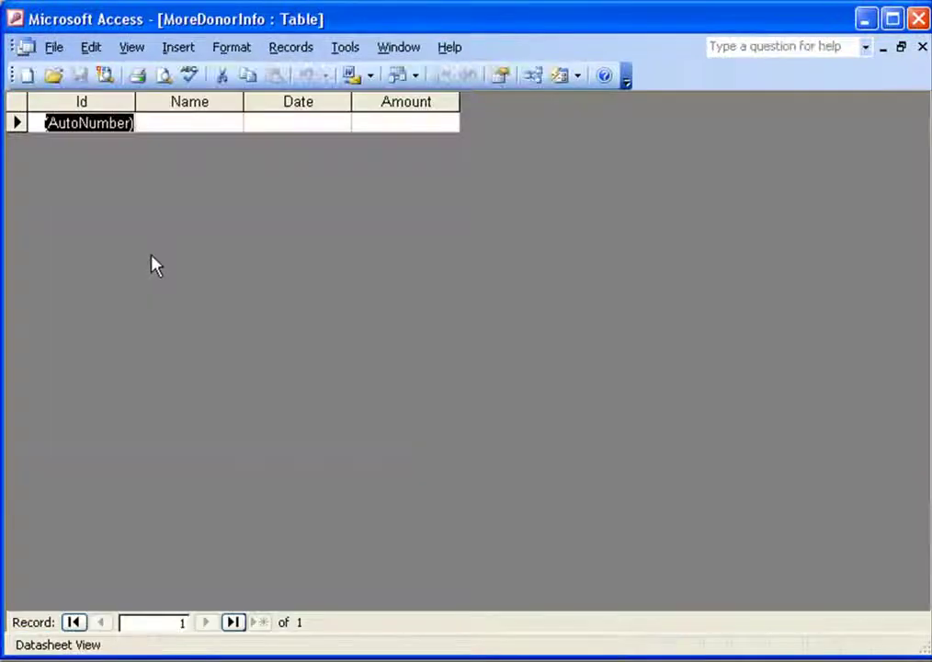
double_click(26, 51)
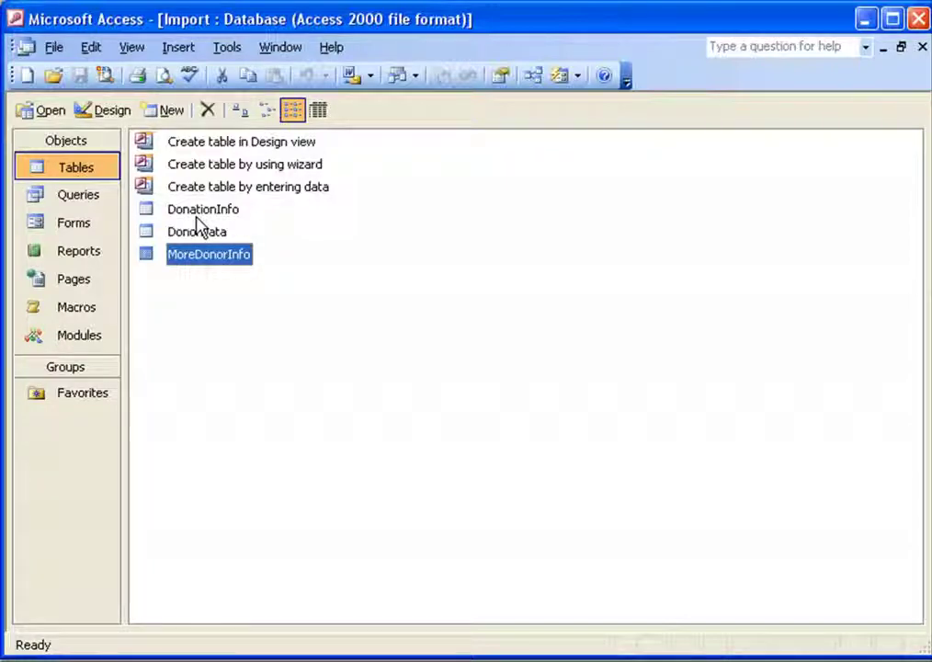
Examine the MyDonationData query's design and its resulting records, and close the query.
left_click(75, 199)
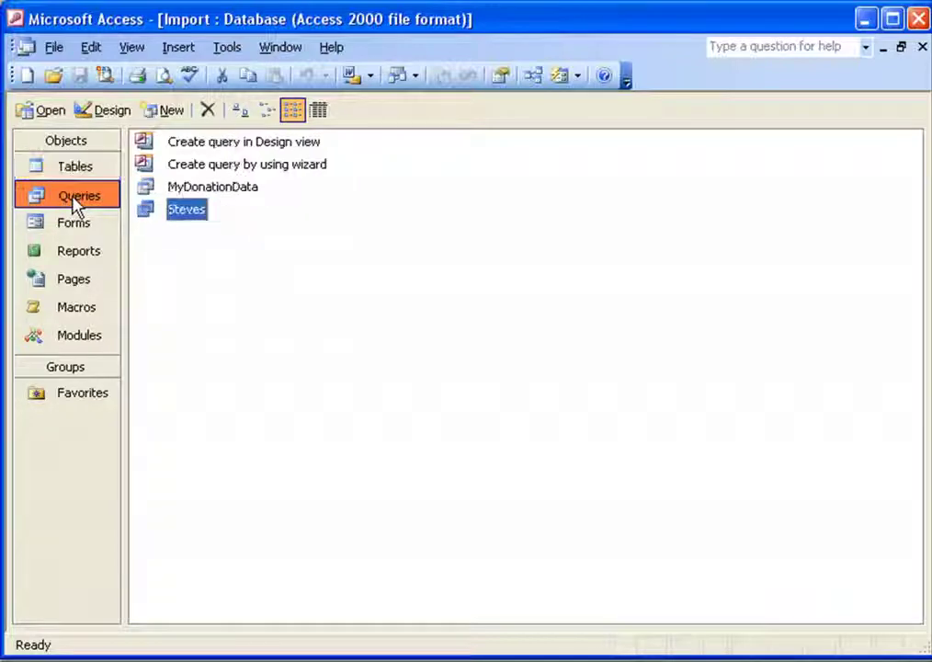
left_click(208, 190)
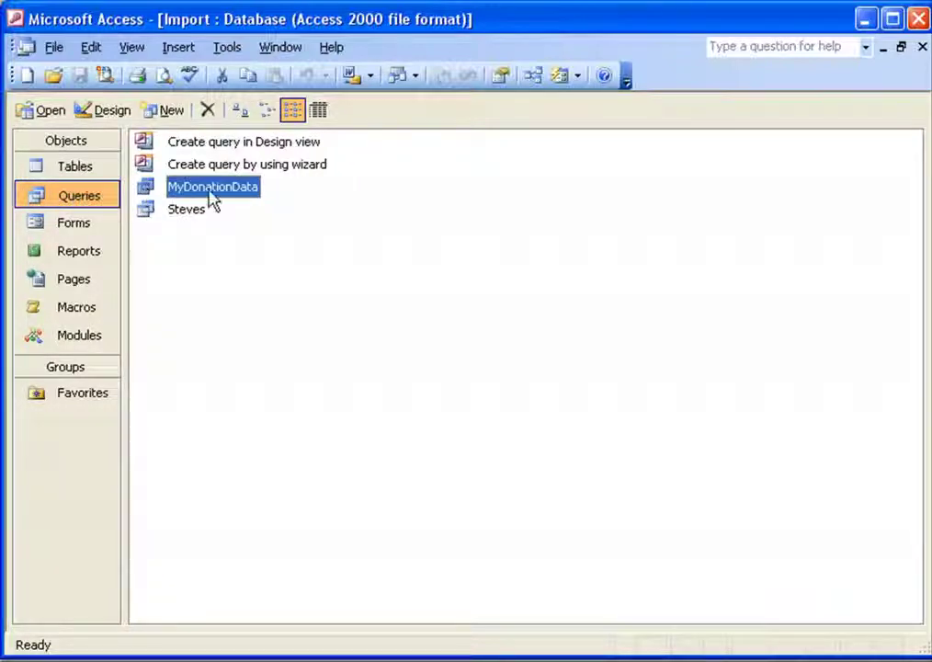
left_click(106, 111)
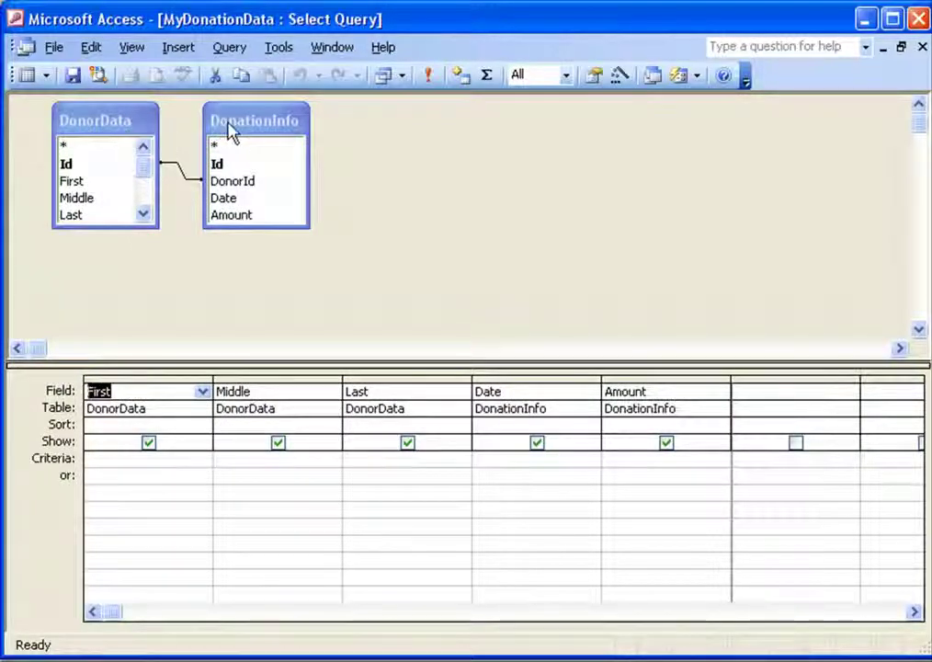
left_click(26, 77)
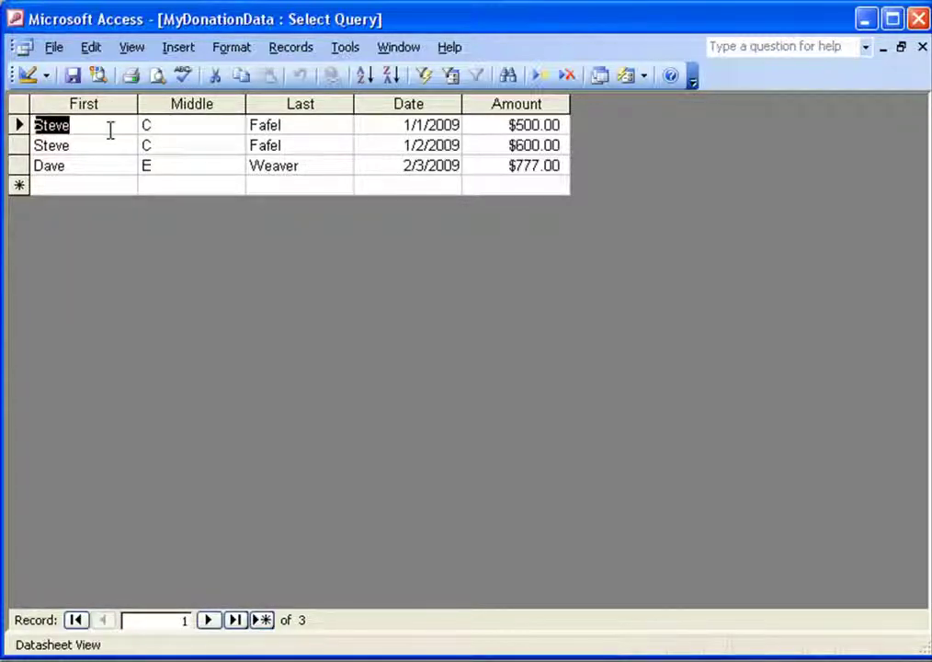
double_click(22, 47)
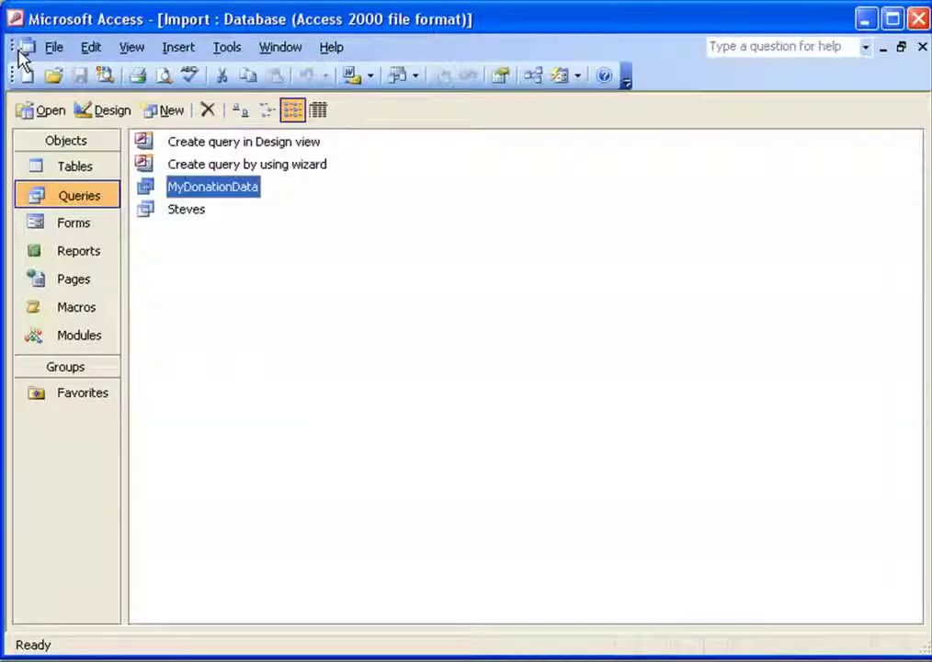
Return to the list of tables, close Access, and sign in to the Import Video database in GiftWorks.
left_click(75, 179)
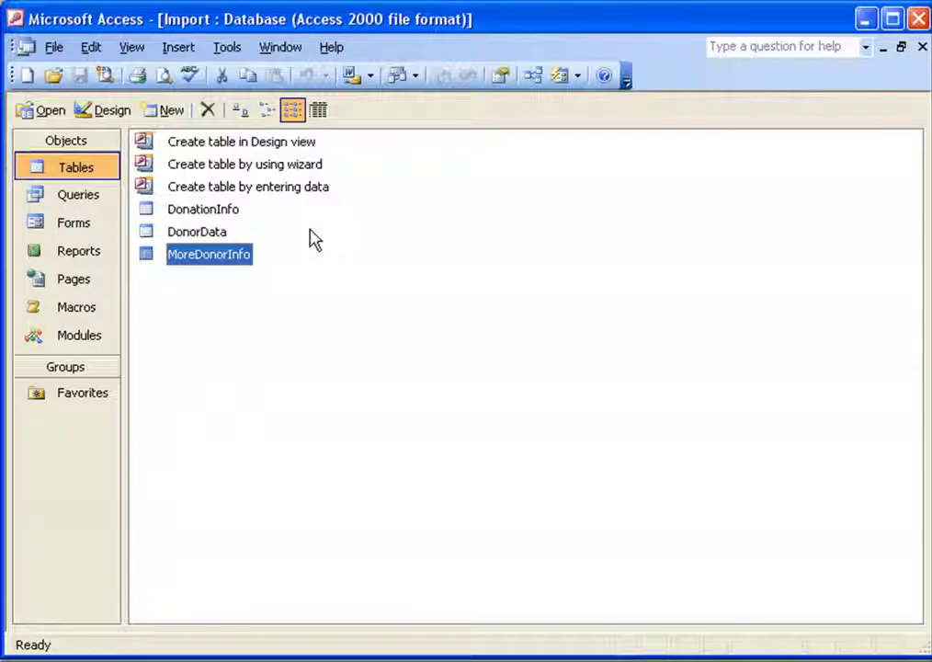
left_click(919, 20)
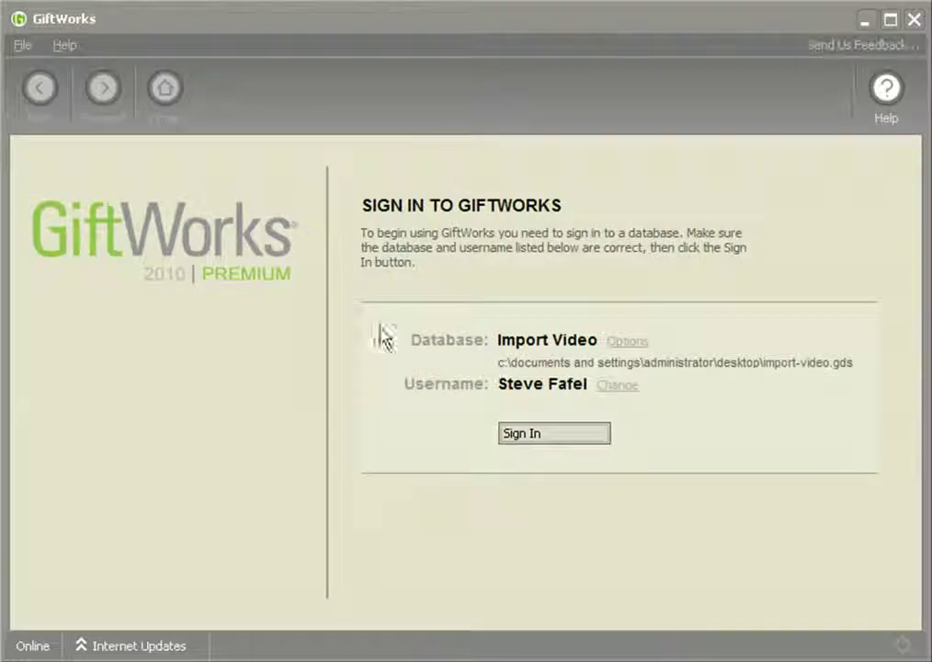
left_click(570, 439)
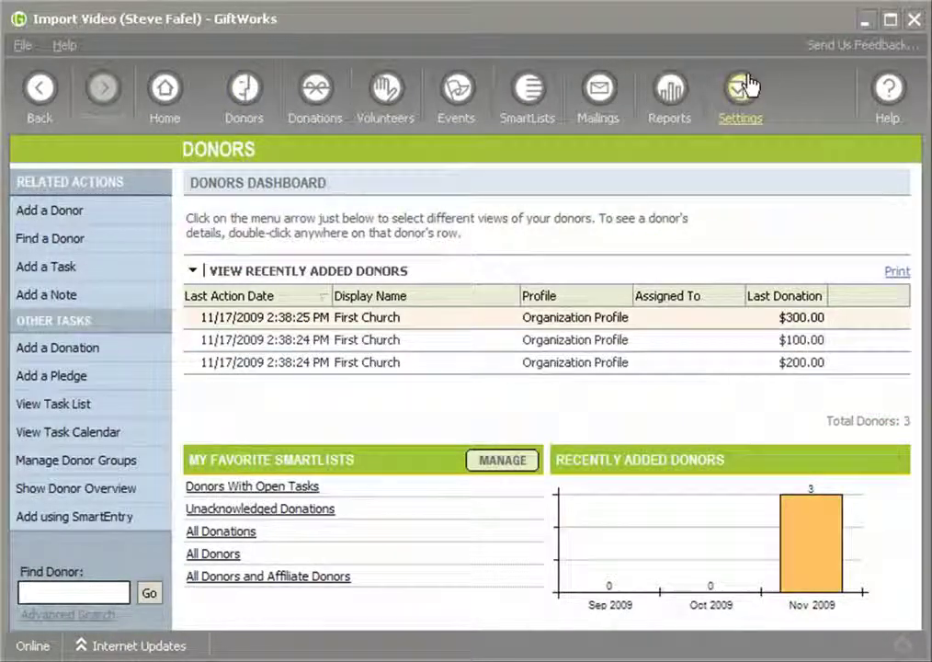
Delete the contents of the All Donors SmartList through the deleted-records settings, confirming the deletion.
left_click(750, 86)
left_click(410, 540)
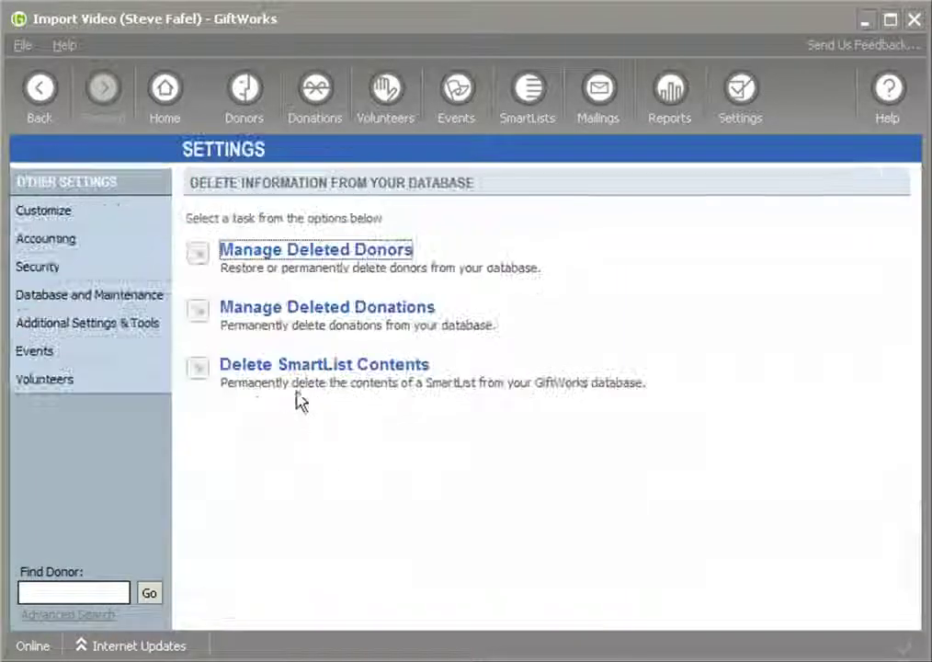
left_click(308, 366)
left_click(351, 415)
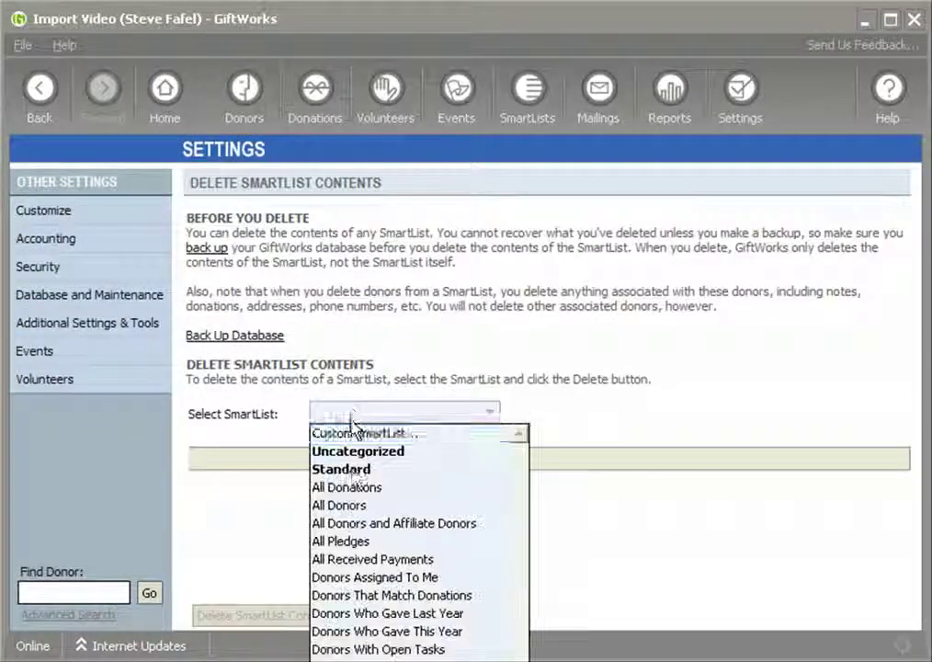
left_click(335, 504)
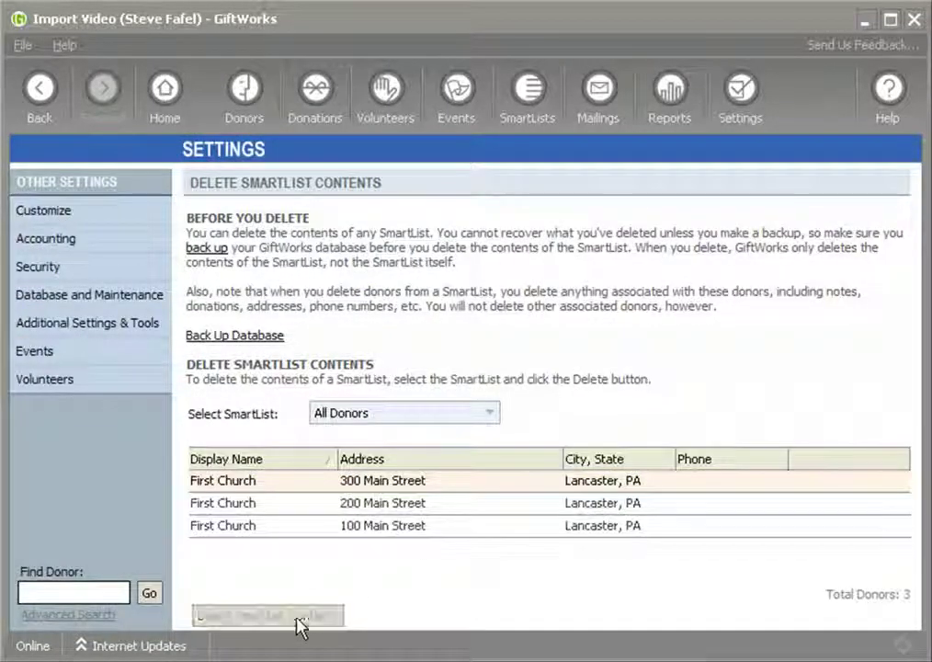
left_click(300, 628)
left_click(335, 481)
left_click(334, 481)
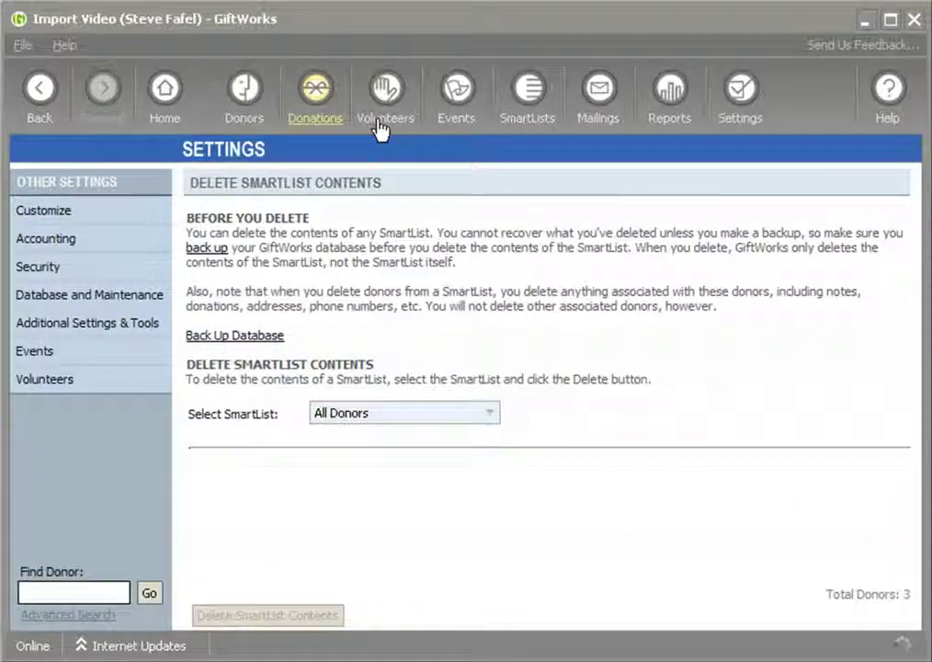
Start importing a file or database from the Database and Maintenance settings.
left_click(741, 103)
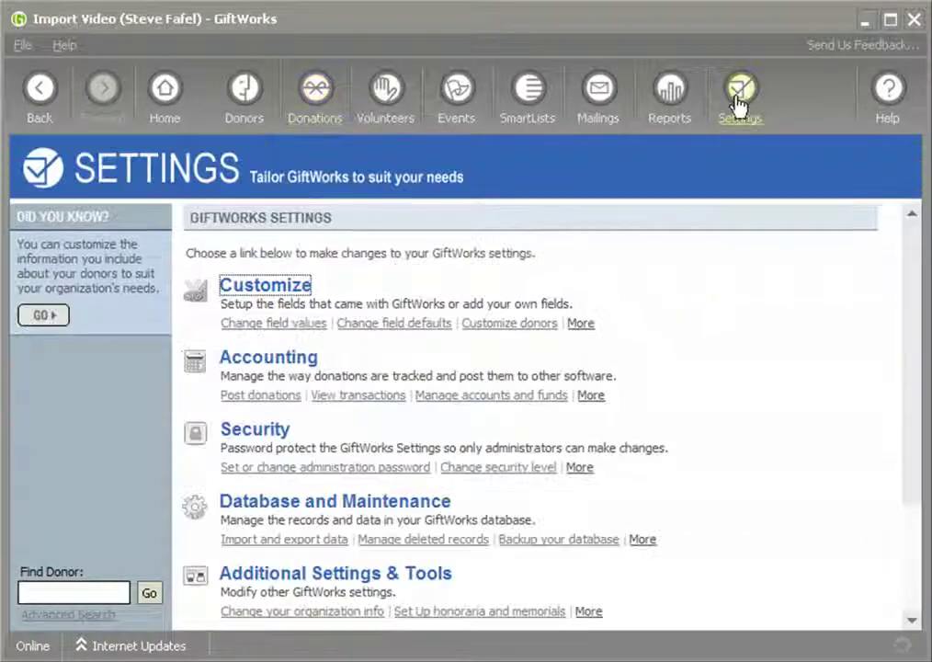
left_click(315, 503)
left_click(259, 255)
left_click(258, 256)
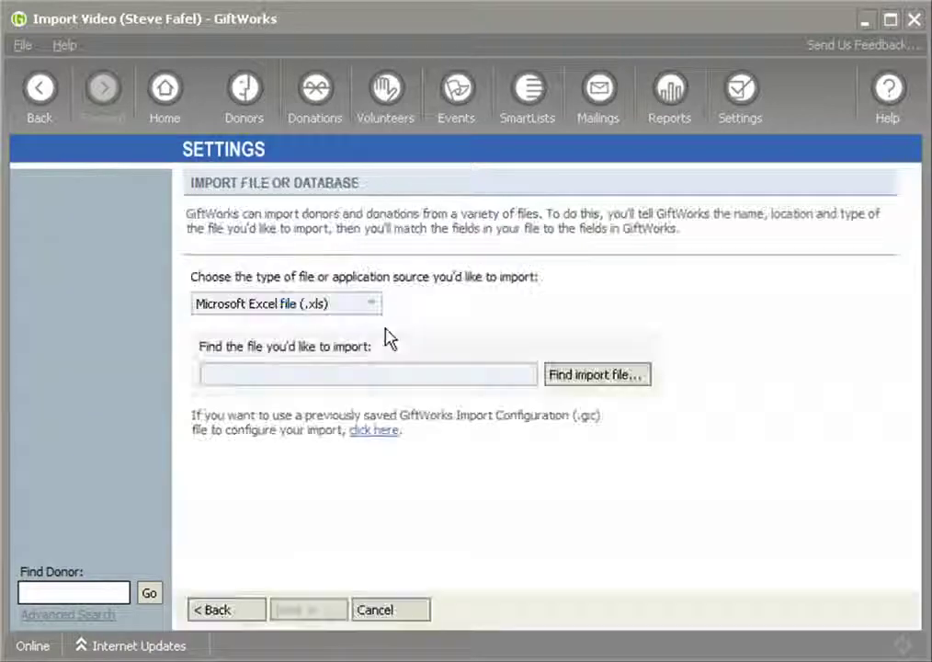
Set the import source to Microsoft Access file (.mdb), pick the database from the ImportTour folder, and continue to the file preview.
left_click(371, 304)
left_click(294, 358)
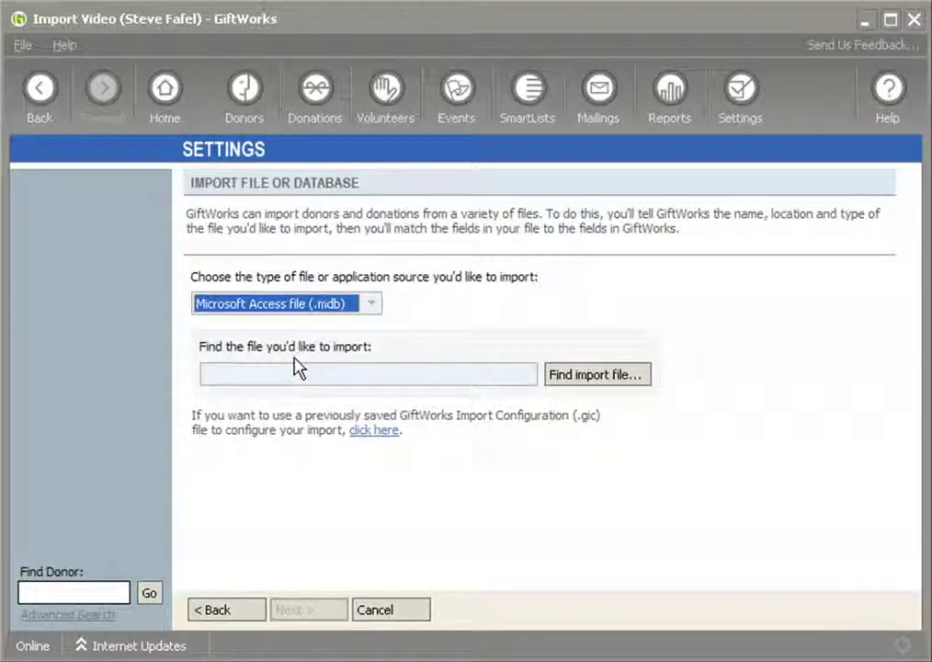
left_click(591, 379)
double_click(138, 144)
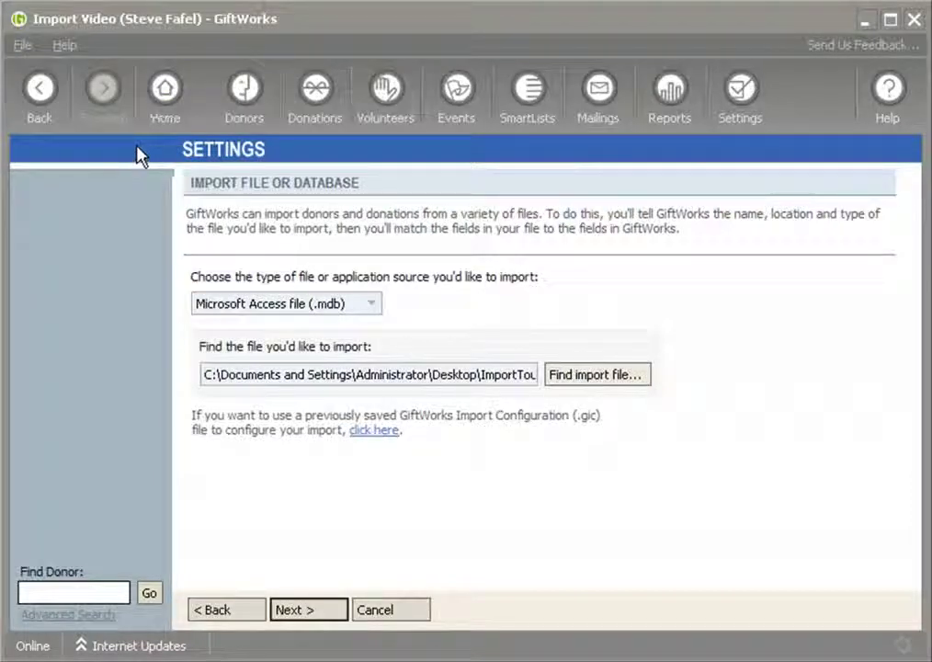
left_click(309, 610)
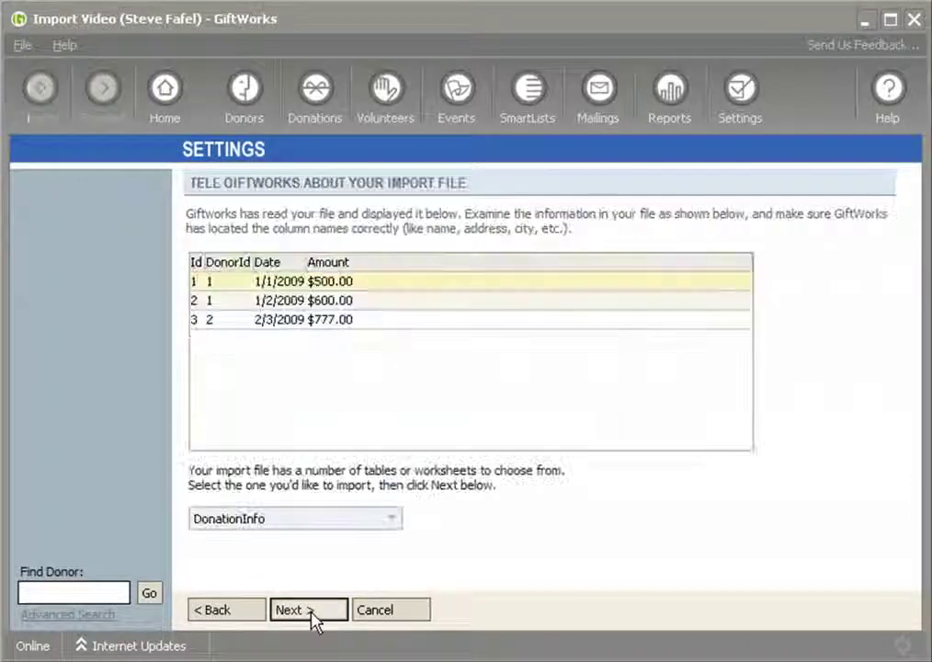
Preview the rows of the DonorData, MyDonationData and Steves tables from the import file.
left_click(293, 520)
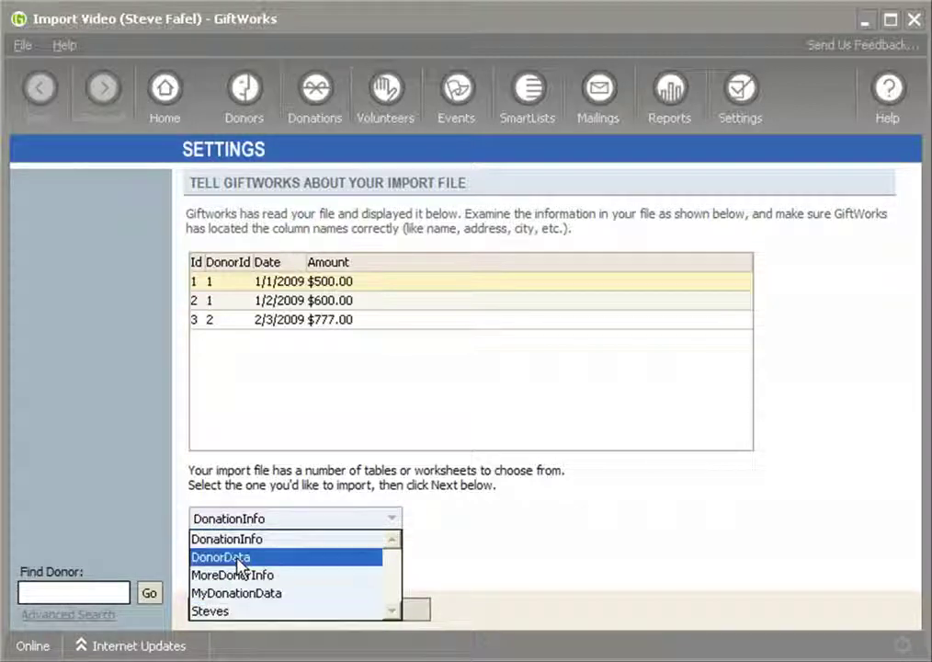
left_click(294, 518)
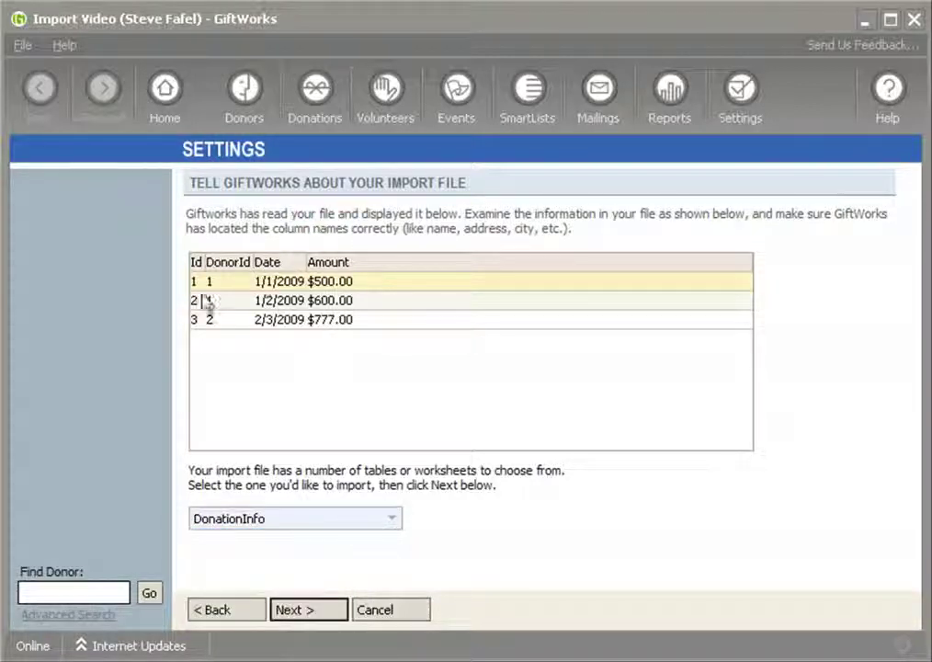
left_click(294, 522)
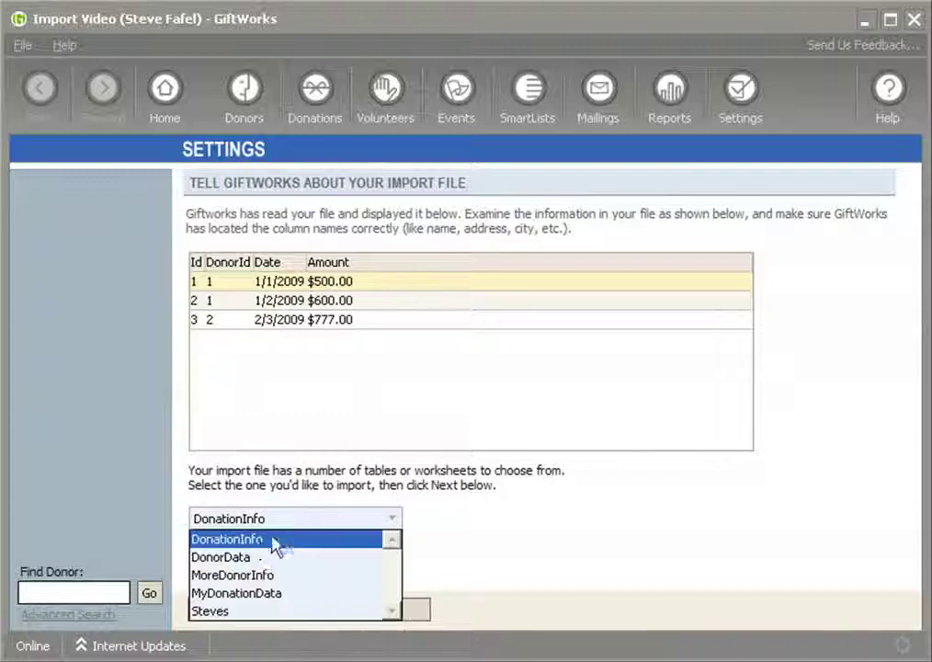
left_click(268, 557)
left_click(296, 520)
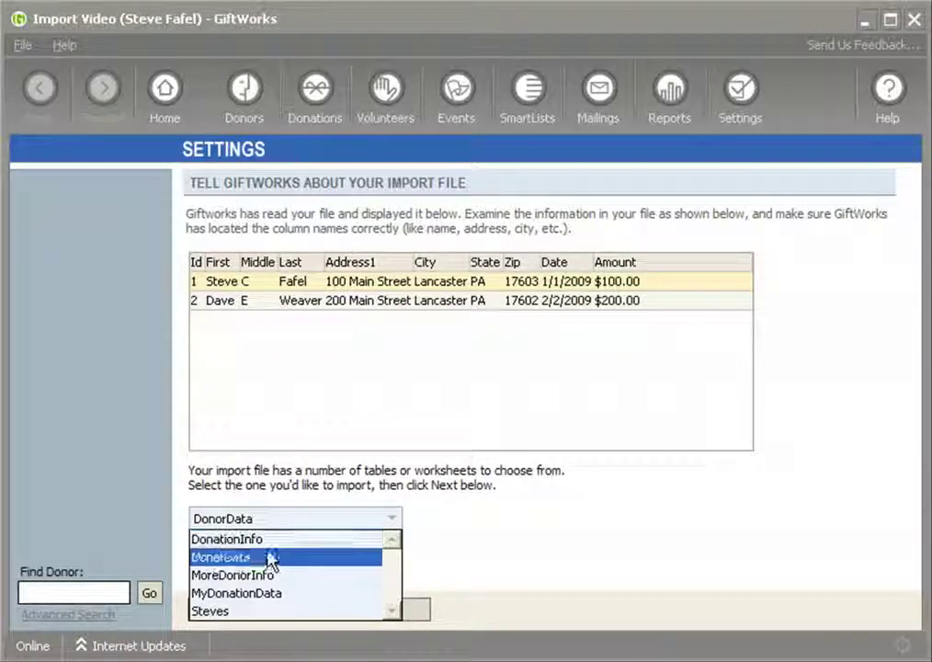
left_click(278, 593)
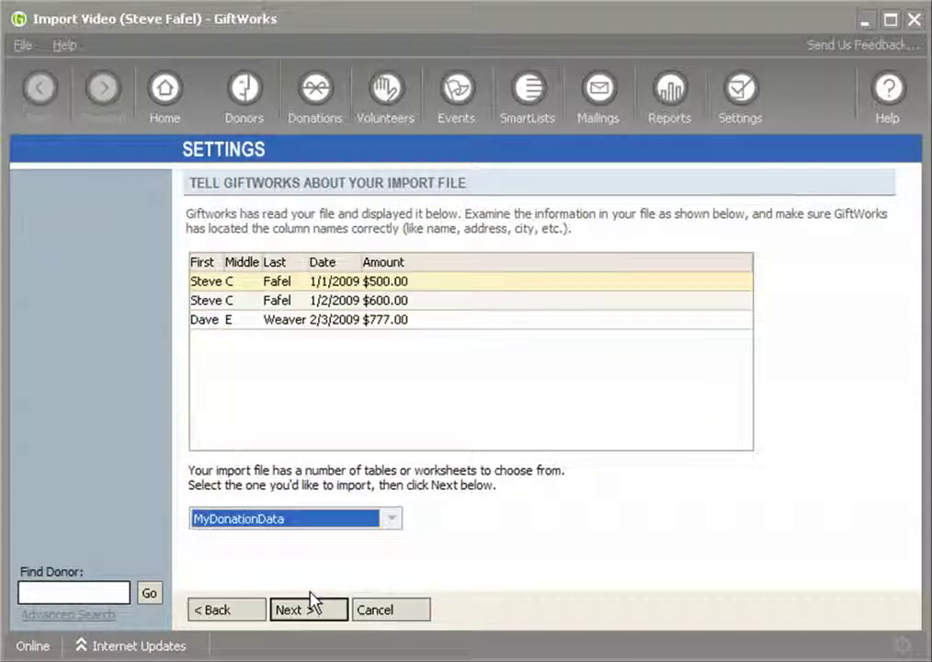
left_click(294, 519)
left_click(261, 610)
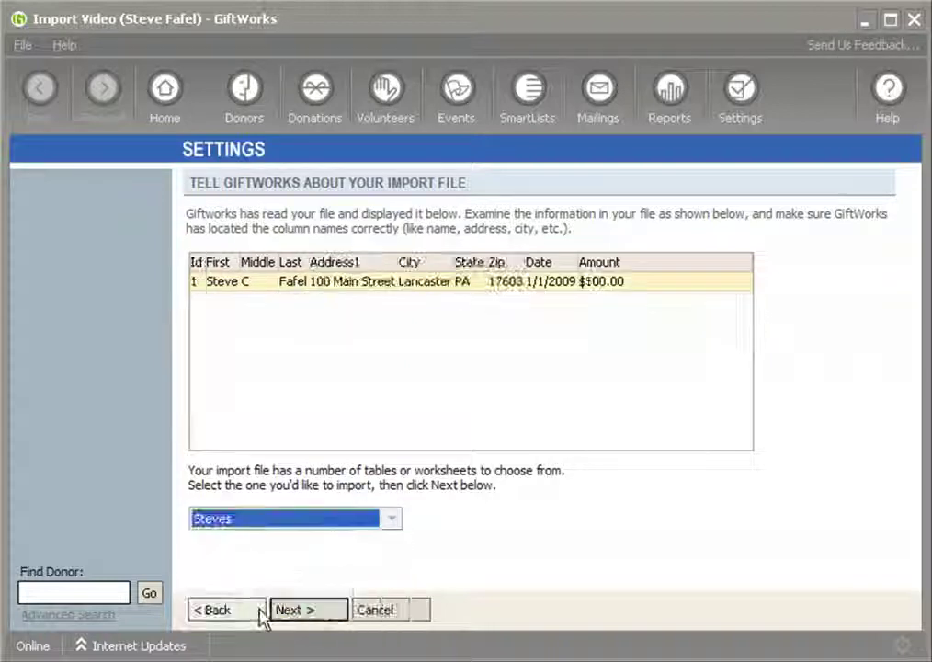
Choose DonorData as the table to import from the Access file.
left_click(261, 521)
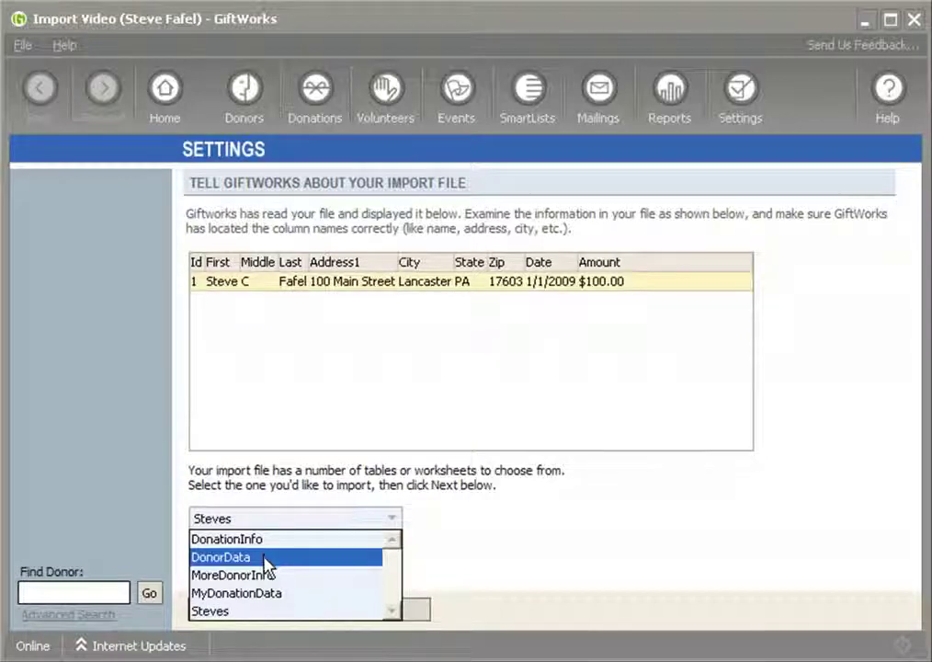
left_click(265, 557)
left_click(274, 522)
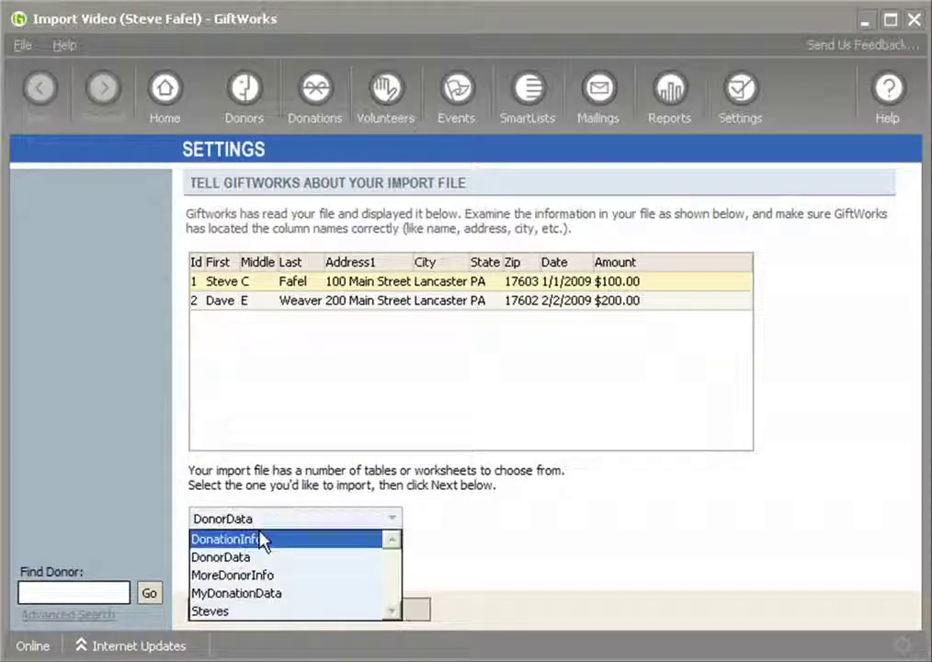
left_click(474, 525)
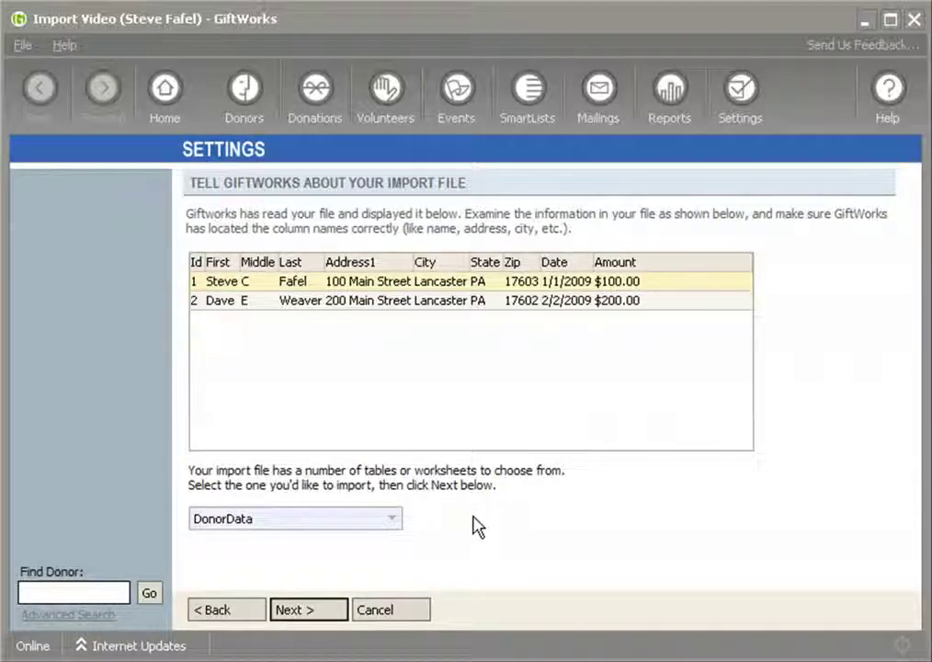
left_click(314, 621)
left_click(224, 610)
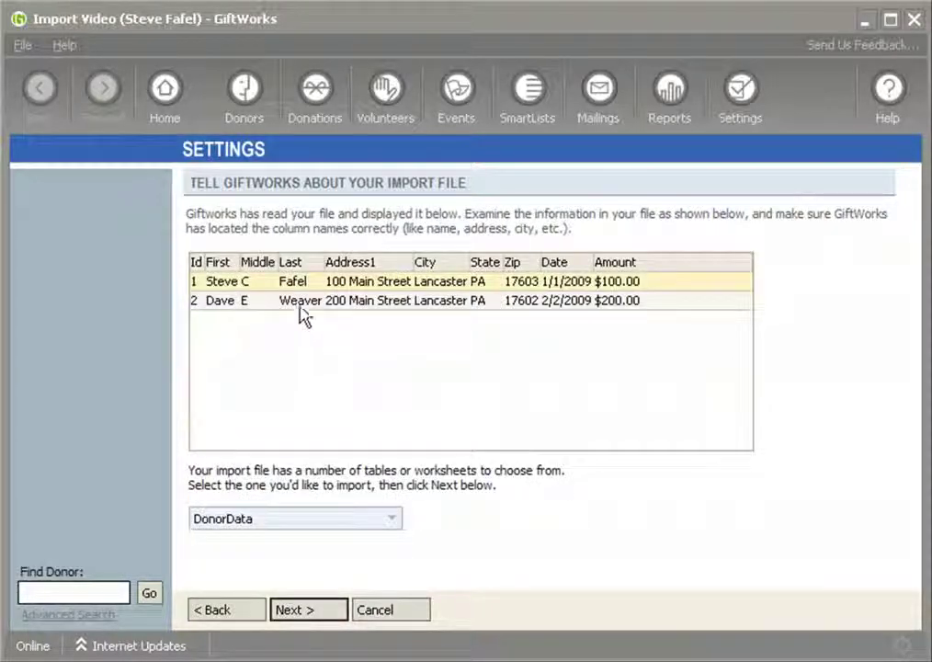
Proceed through the donor creation, household and existing-donor matching options with their defaults, reaching the field assignment page.
left_click(309, 614)
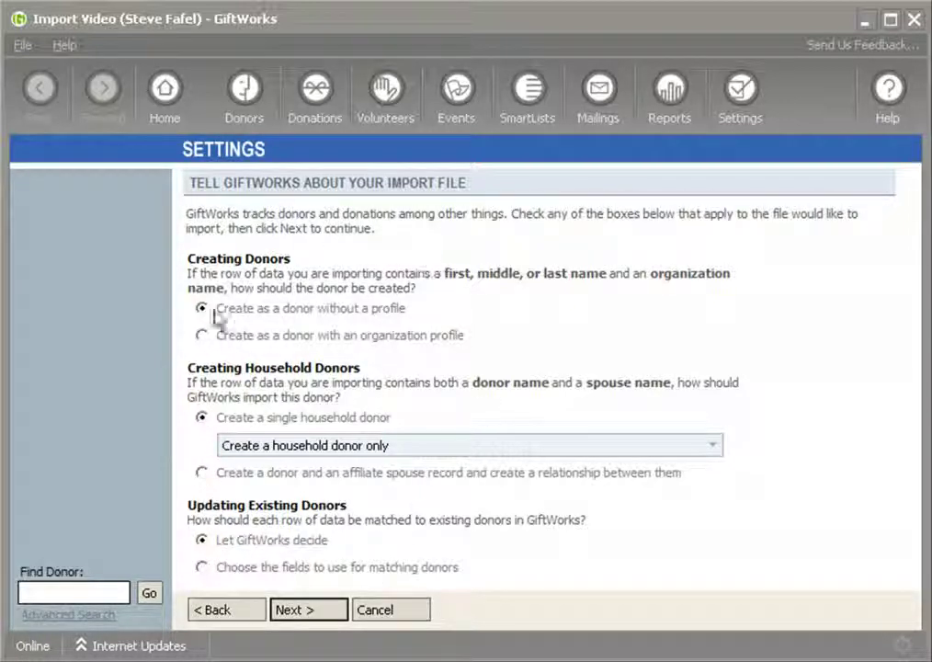
left_click_drag(188, 516, 346, 508)
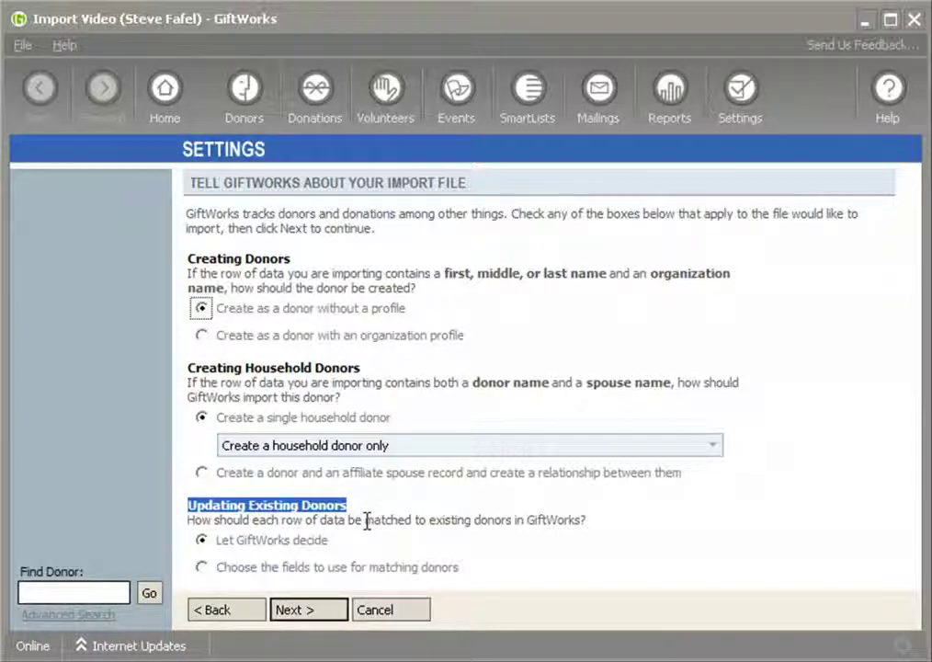
left_click(329, 618)
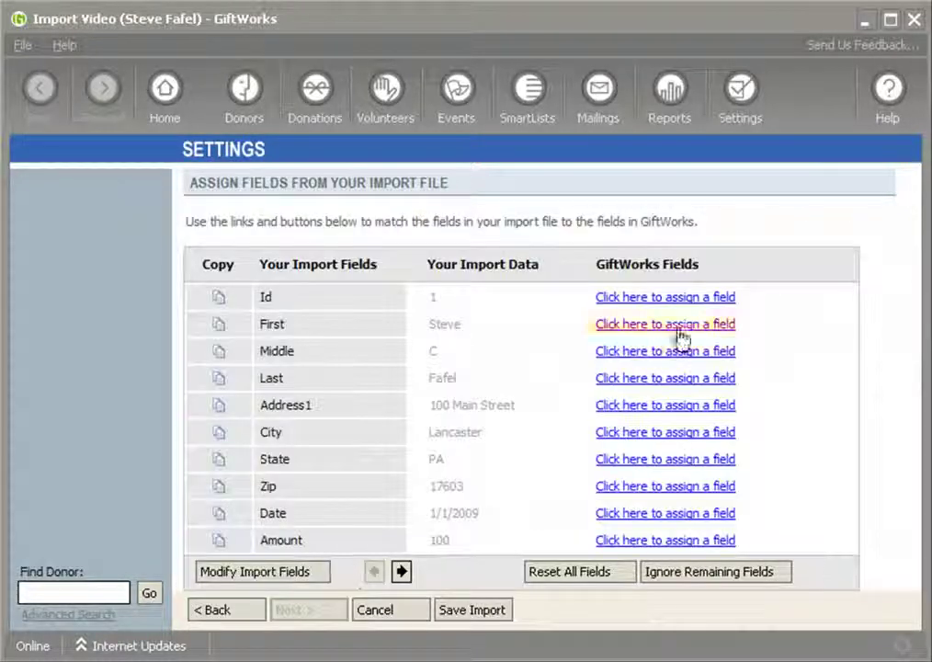
Assign the Id import field to the custom field My Old System Id.
left_click(658, 300)
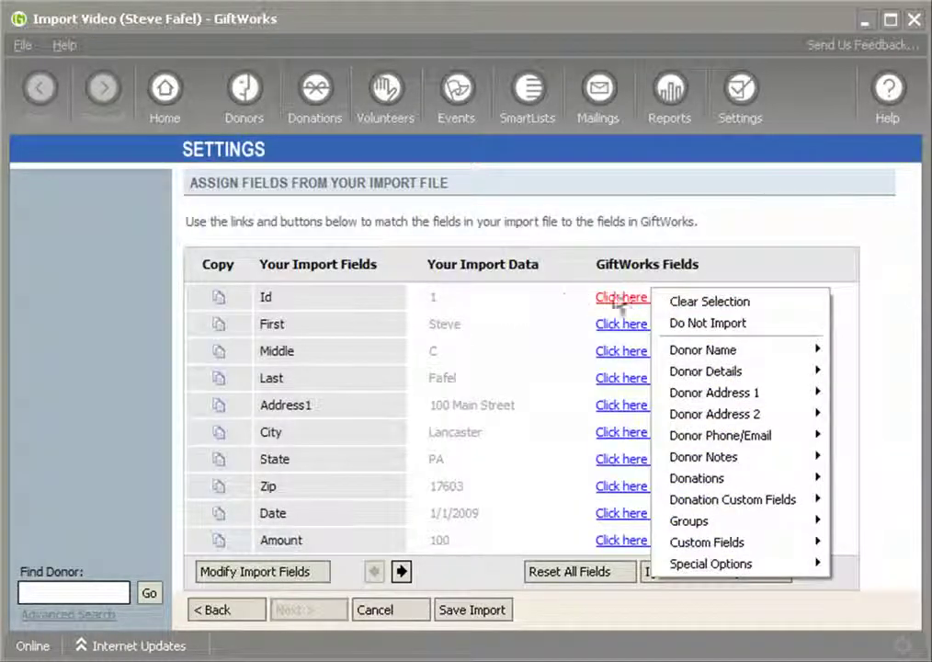
left_click(570, 305)
left_click(384, 306)
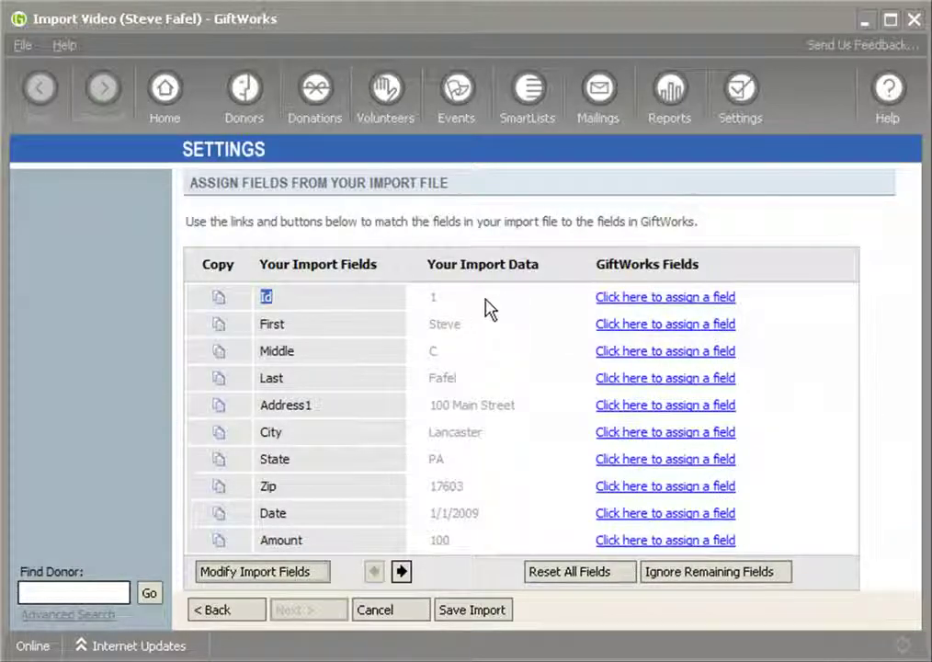
left_click(633, 299)
mouse_move(730, 542)
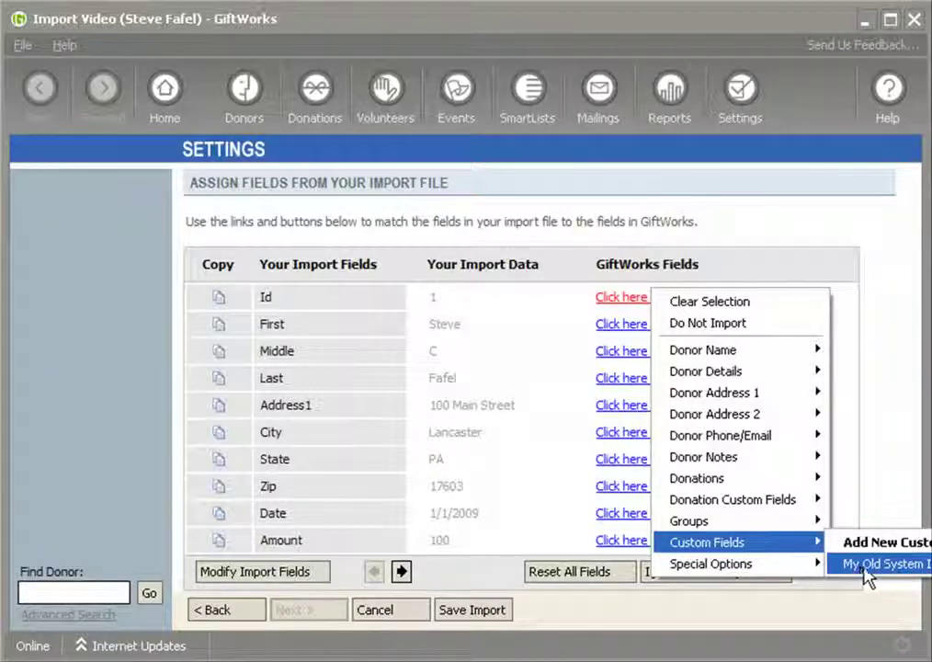
left_click(866, 564)
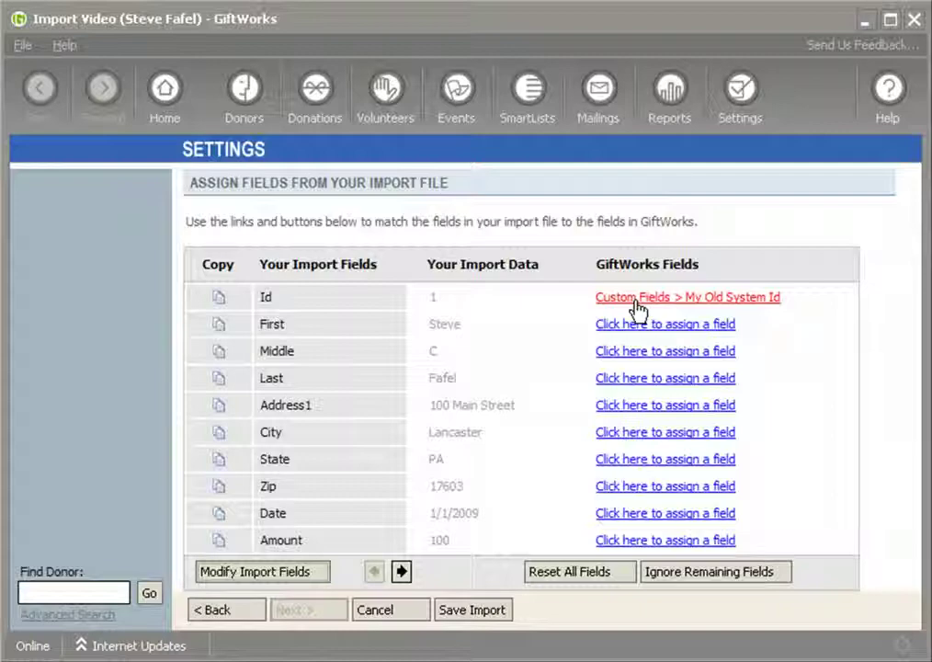
Assign the First, Middle and Last import fields to the donor's First Name, Middle Name and Last Name.
left_click(658, 325)
mouse_move(781, 377)
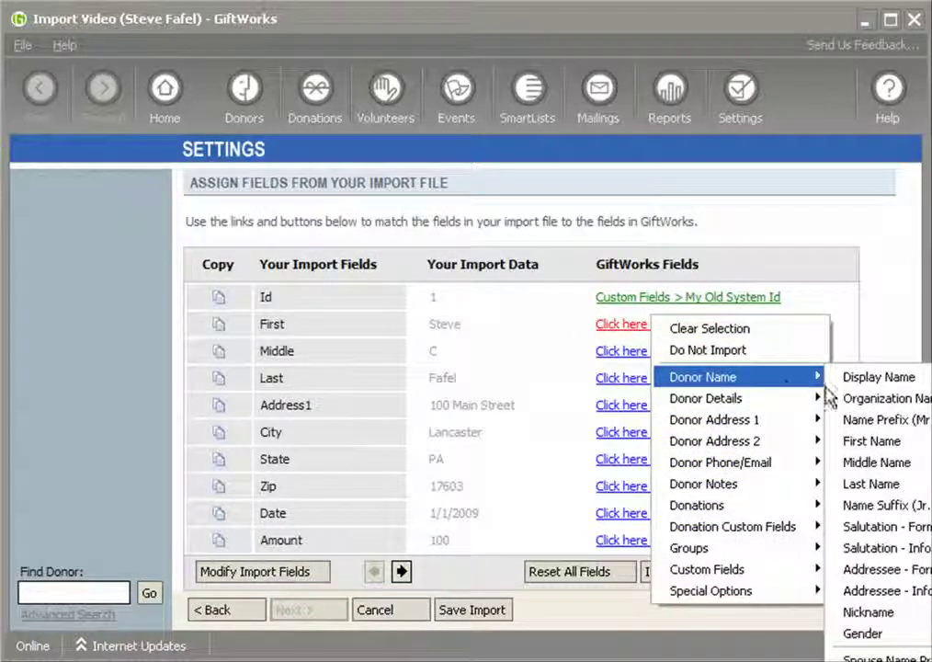
left_click(870, 444)
left_click(614, 353)
mouse_move(740, 404)
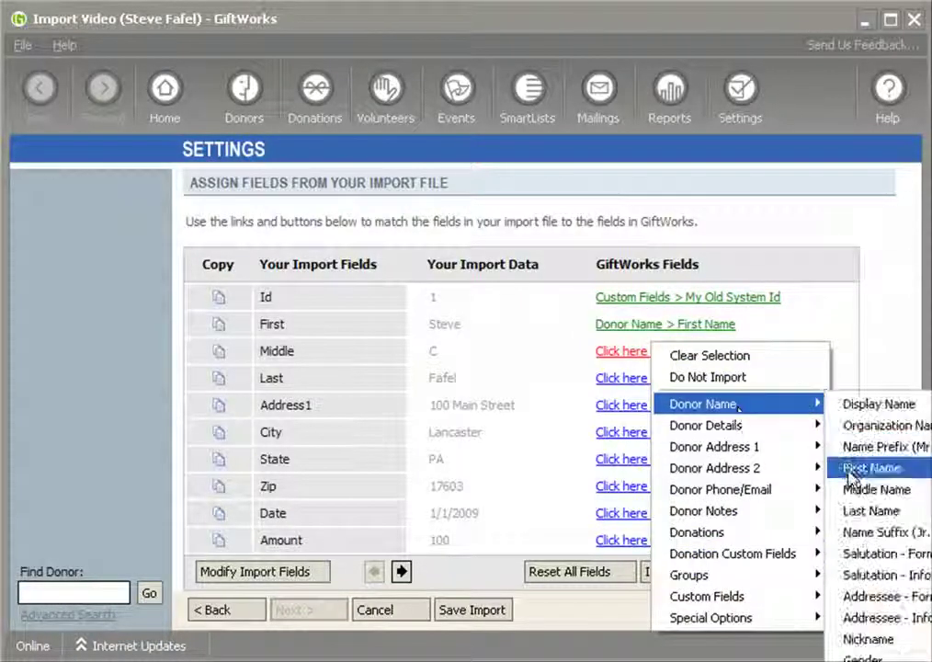
left_click(873, 489)
left_click(643, 379)
mouse_move(731, 434)
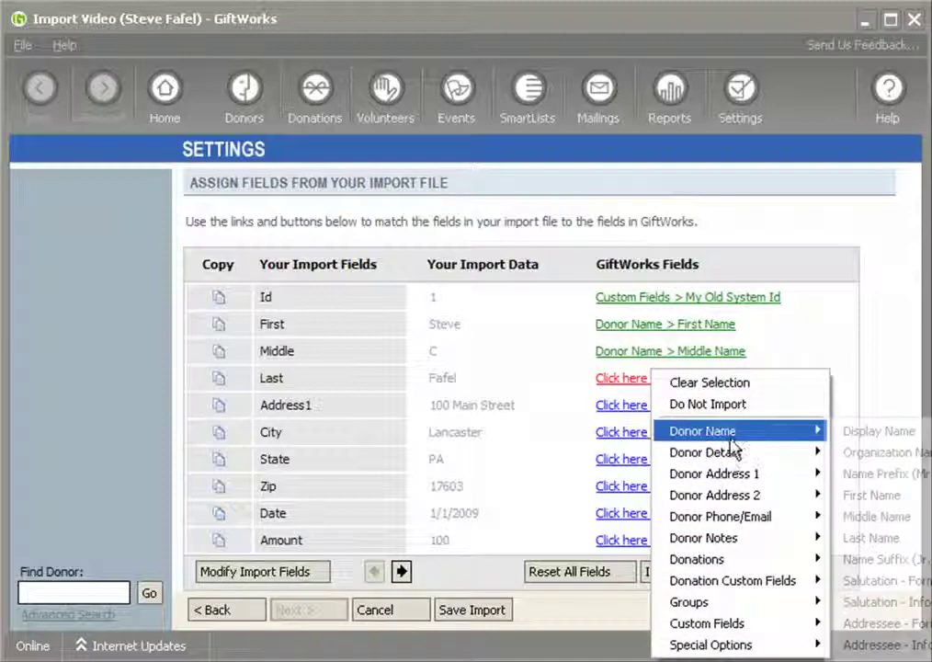
left_click(871, 537)
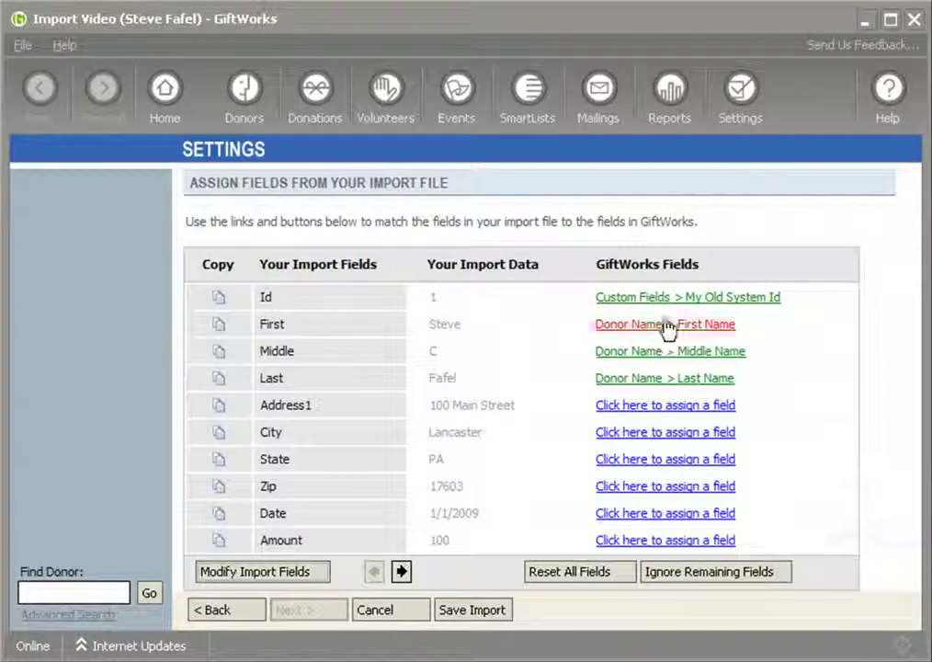
Map Address1, City, State and Zip to Street 1, City, State/Province and ZIP/Postal Code of Donor Address 1, ignoring the remaining fields.
left_click(680, 413)
mouse_move(761, 502)
left_click(848, 521)
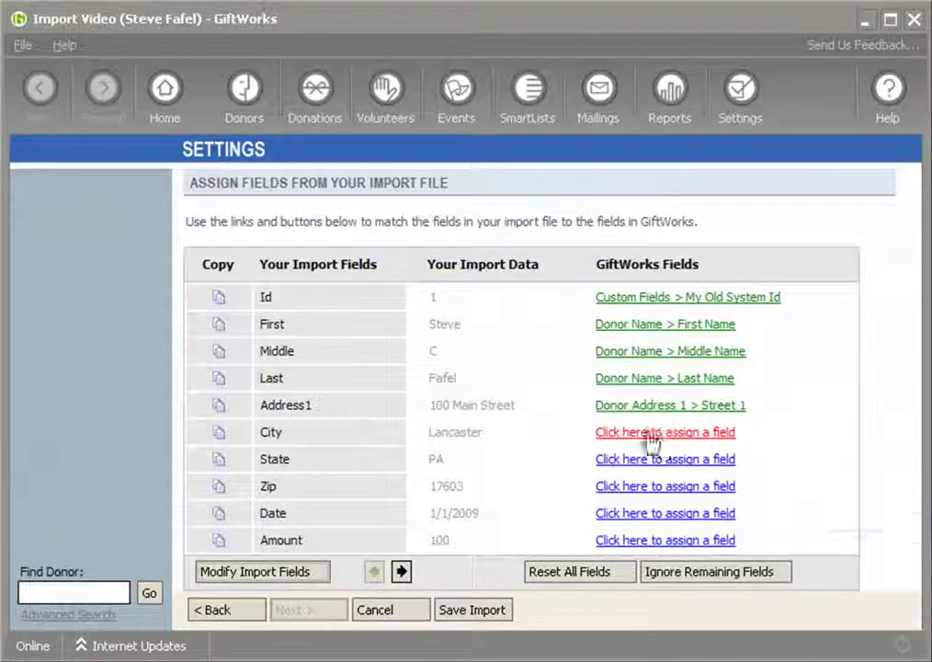
left_click(650, 433)
mouse_move(772, 527)
left_click(853, 591)
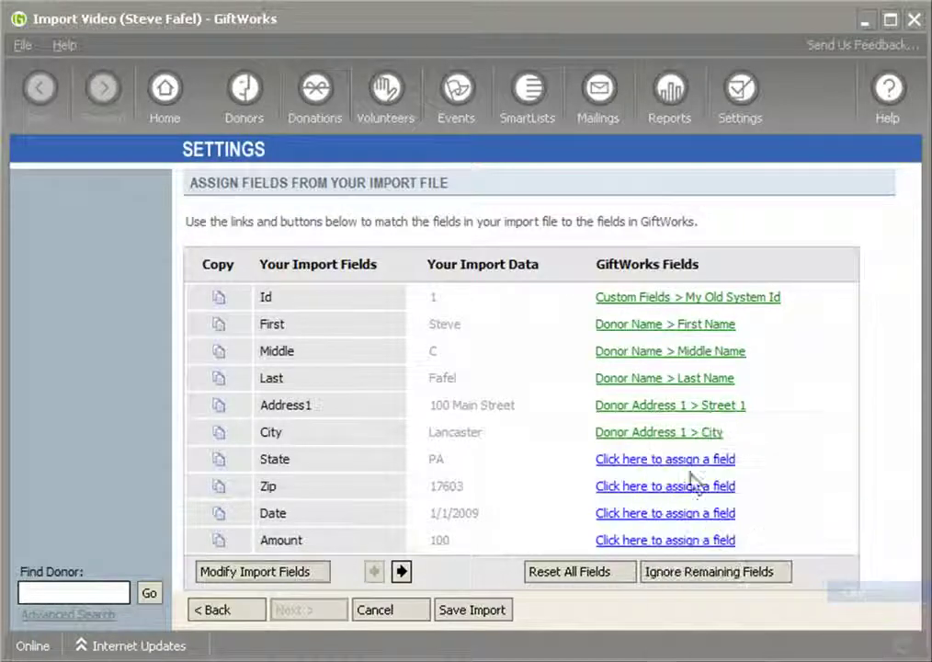
left_click(652, 461)
mouse_move(763, 554)
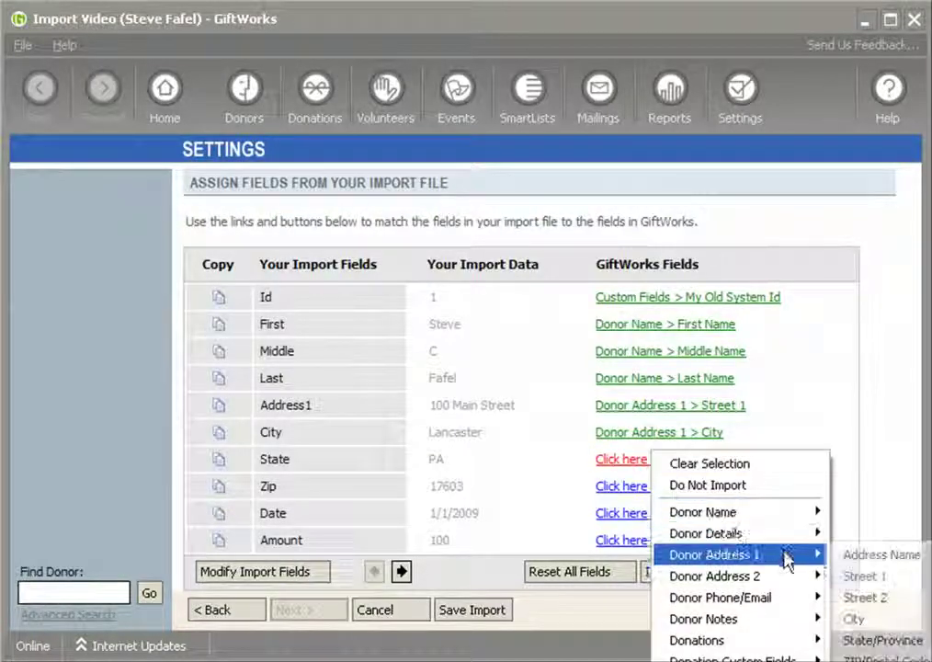
left_click(880, 640)
left_click(625, 487)
mouse_move(763, 581)
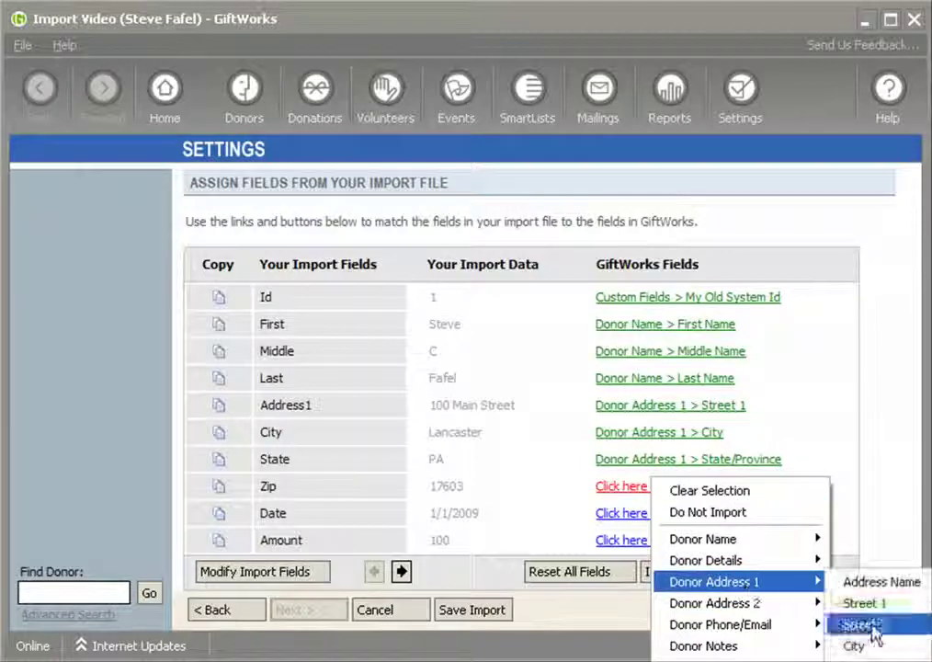
left_click(868, 660)
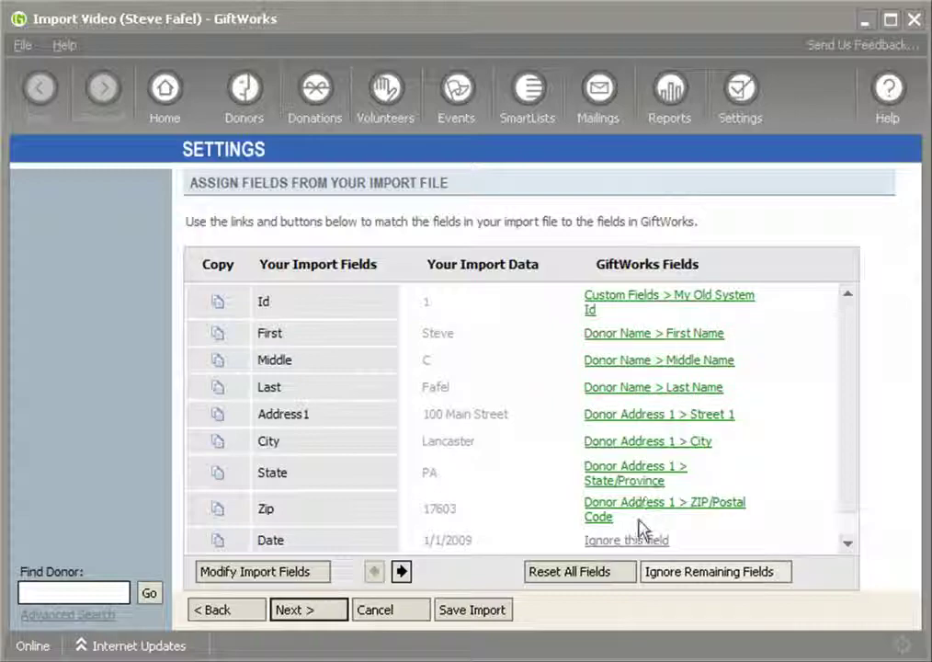
Continue past the mapping review and run a test import of the donor records.
left_click(327, 611)
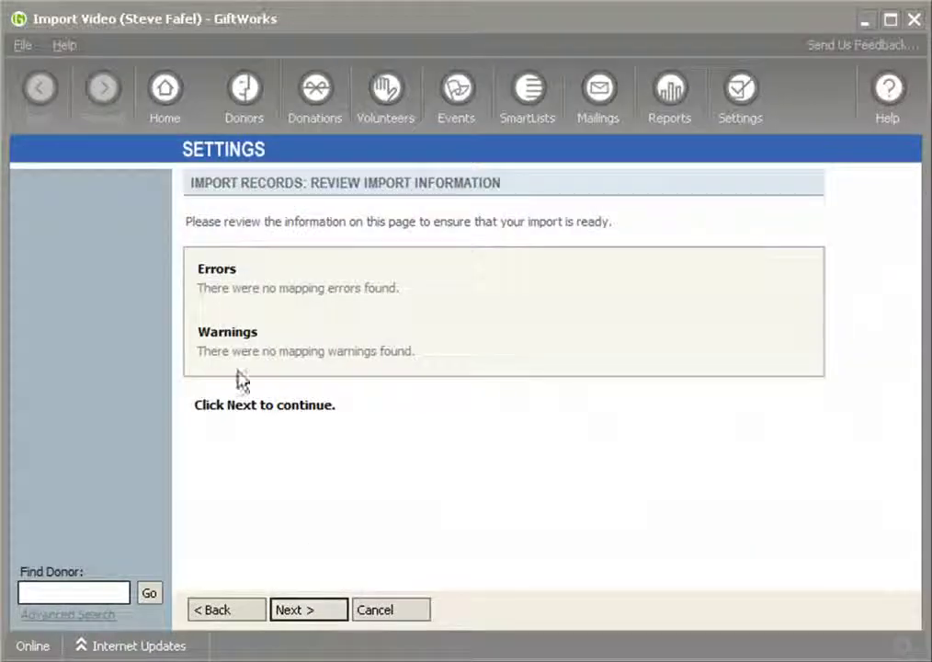
left_click(308, 610)
left_click(232, 275)
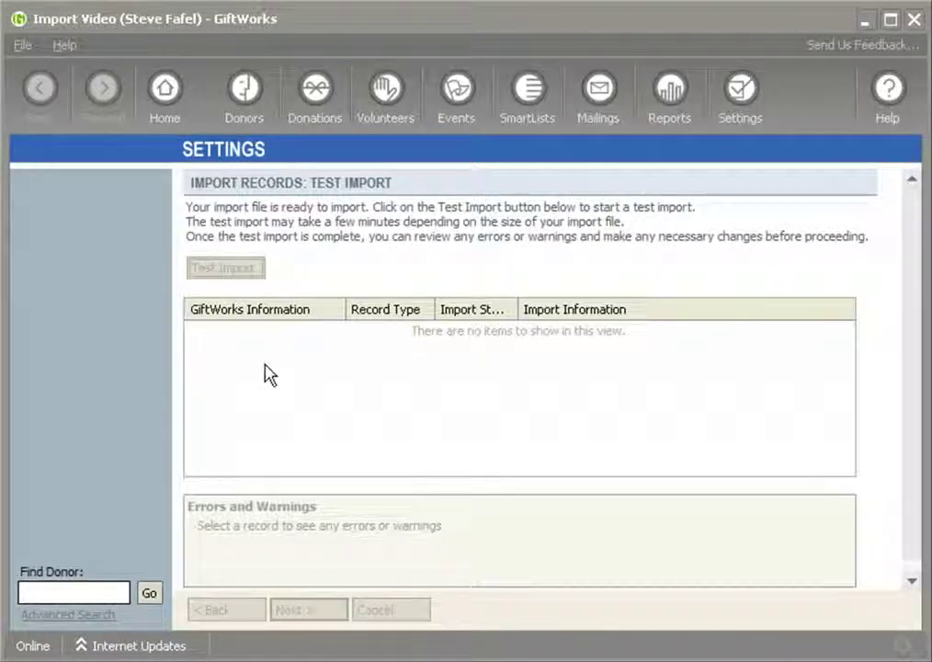
left_click(581, 413)
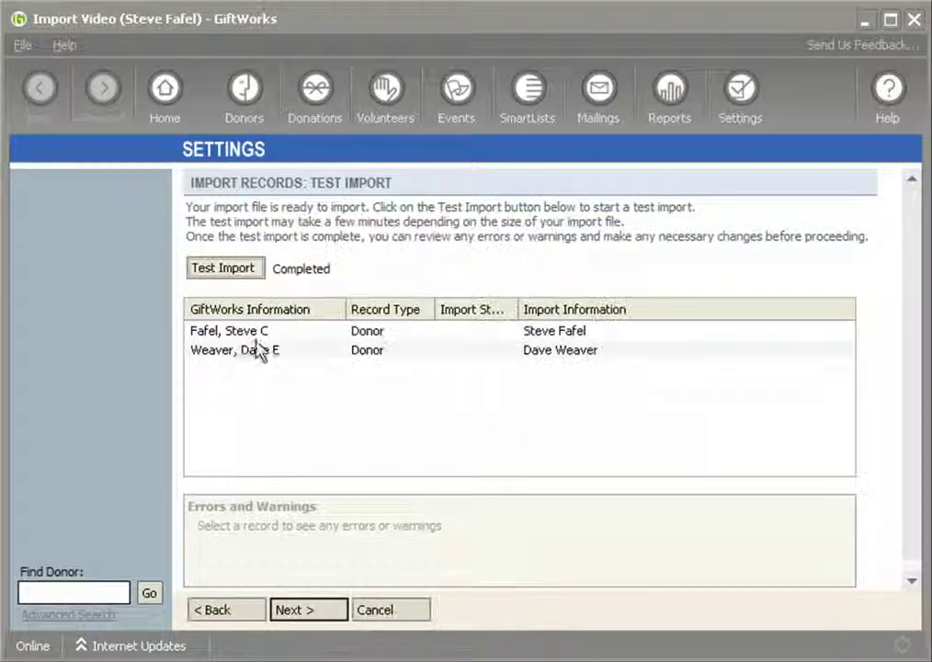
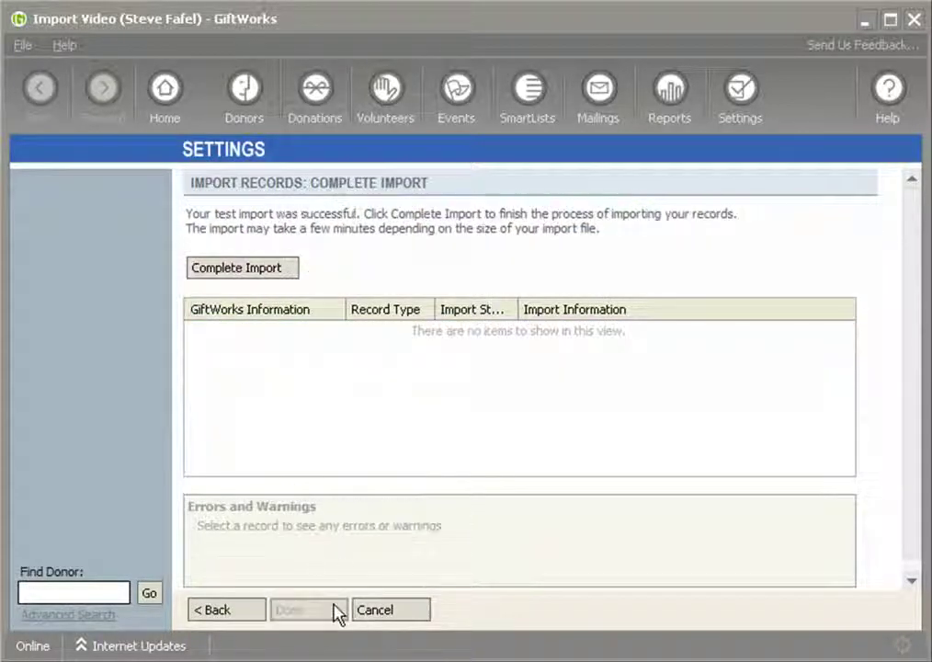
Complete the actual import of the donor records and close the import wizard.
left_click(254, 268)
left_click(338, 463)
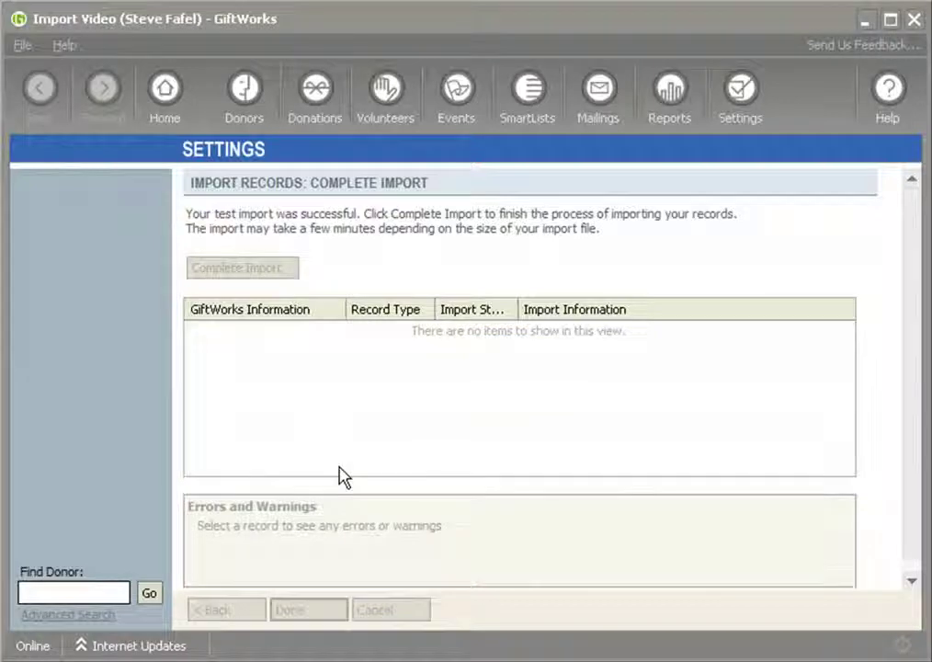
key("Return")
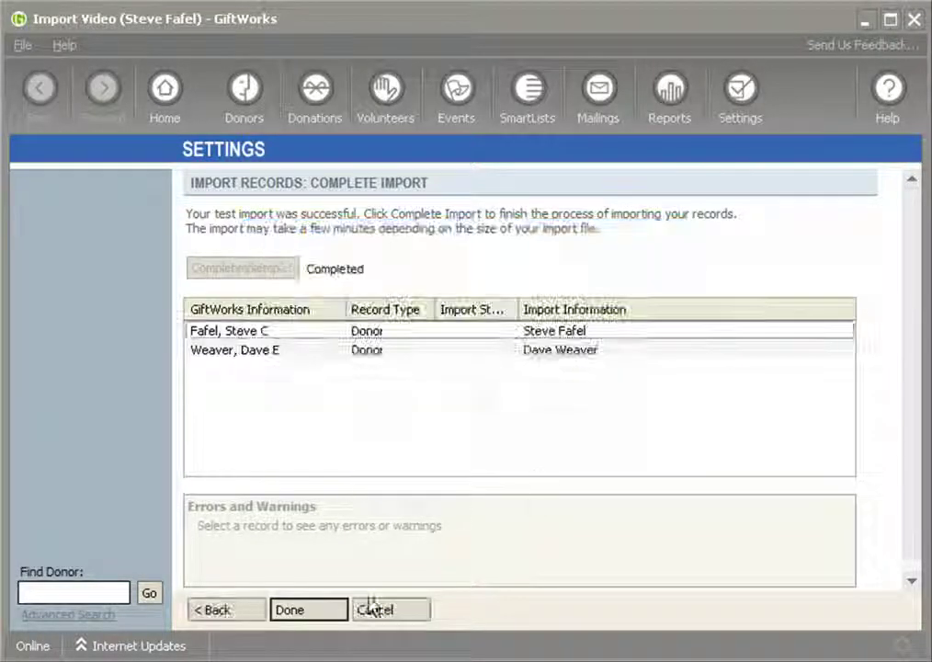
left_click(312, 612)
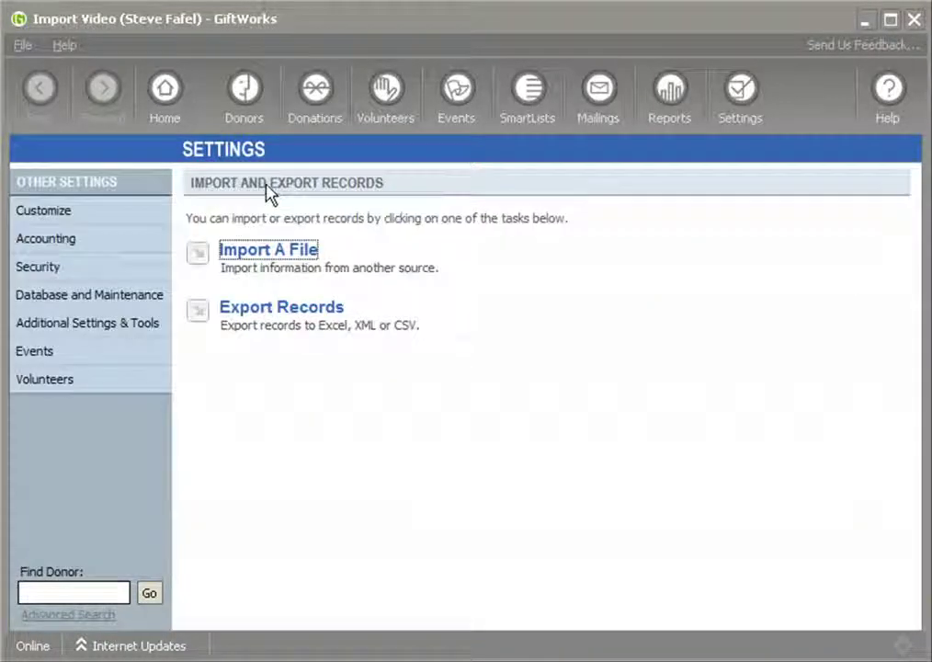
Open the second recently added donor's record from the donors dashboard.
left_click(244, 103)
left_click(401, 342)
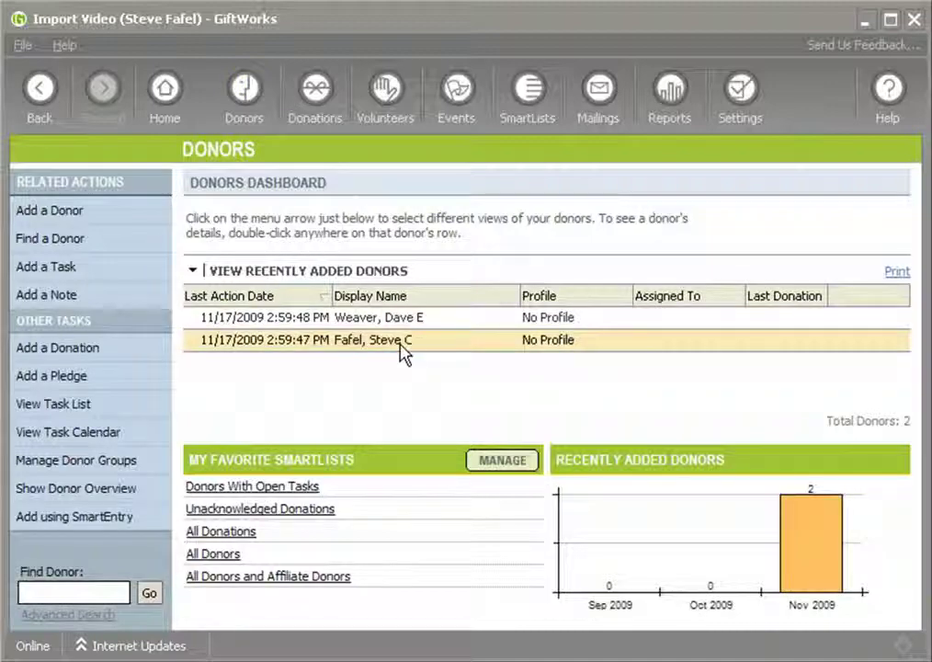
double_click(402, 344)
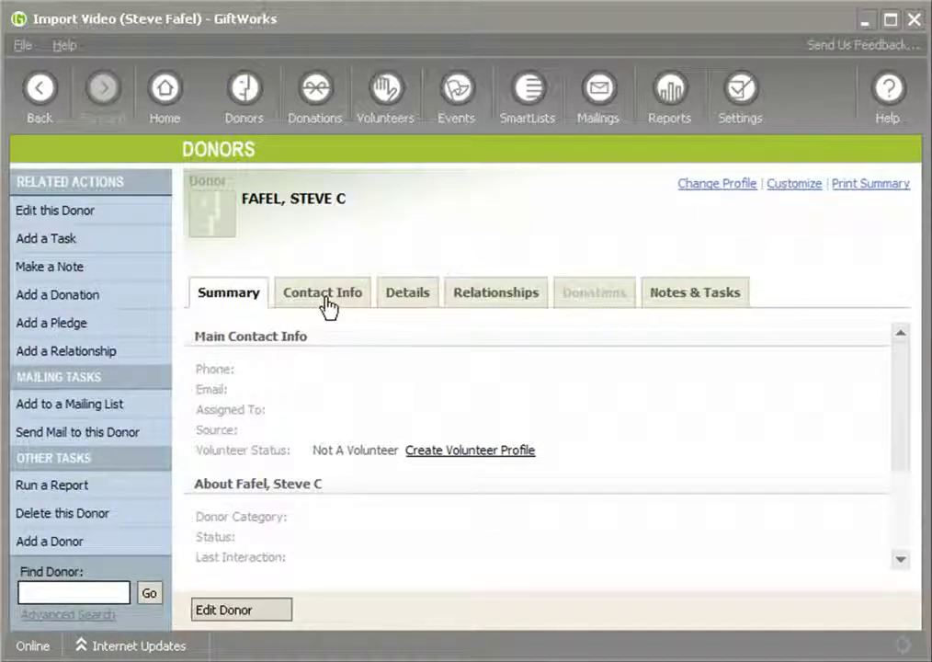
Examine the donor's contact address, My Old System Id custom field and donation history in the opened donor record.
left_click(324, 304)
left_click(425, 309)
left_click_drag(899, 408, 909, 512)
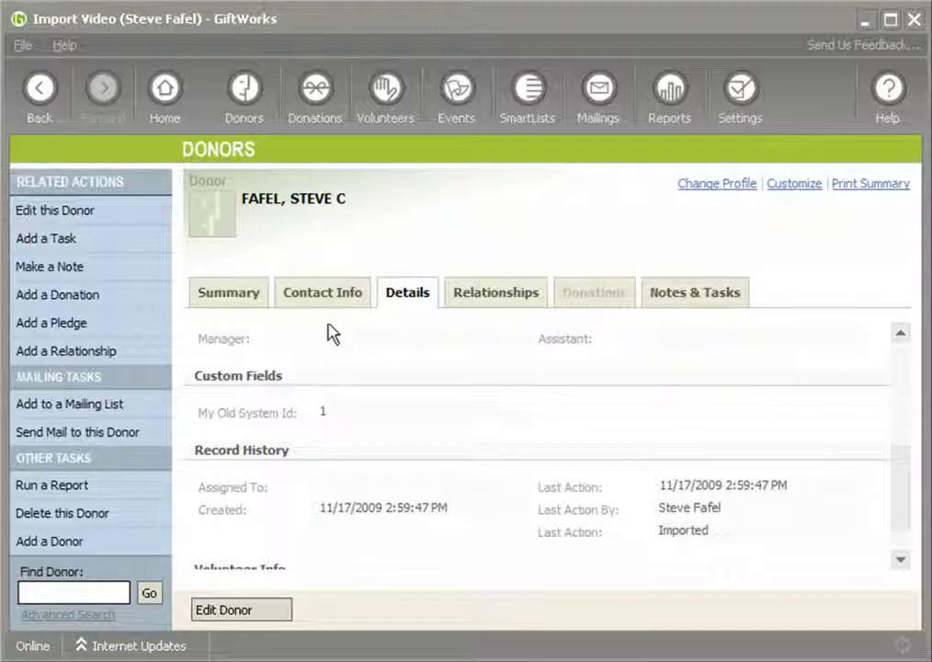
left_click(314, 299)
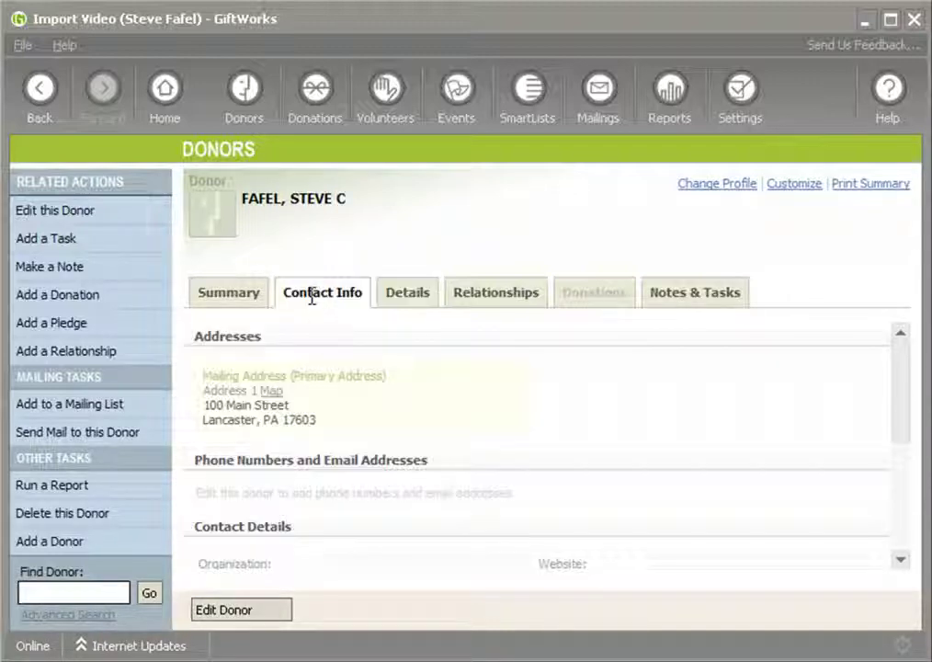
left_click_drag(204, 405, 322, 426)
left_click(599, 299)
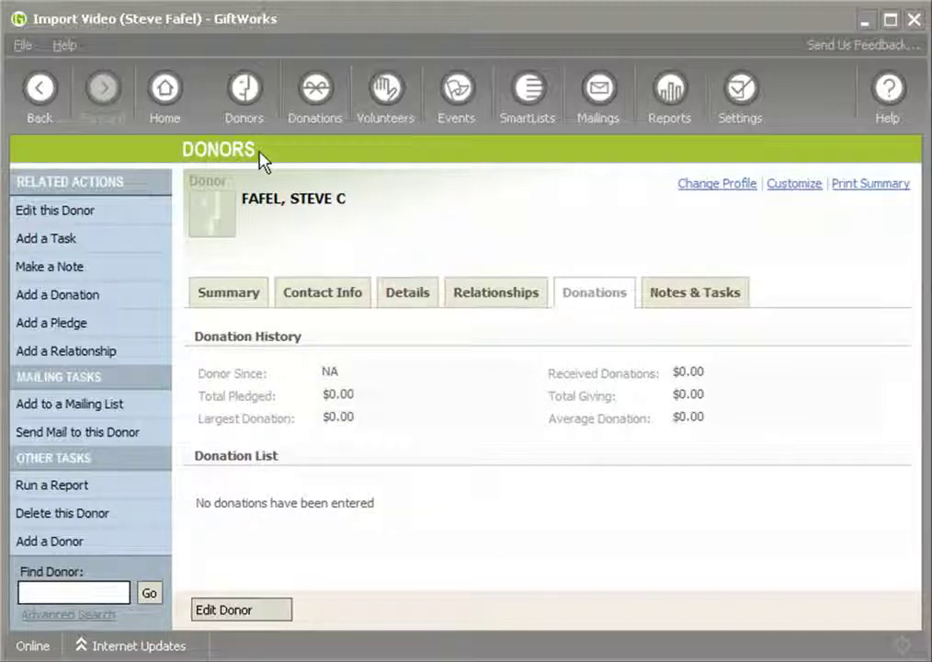
Start a new data import using the Microsoft Access file (.mdb) type and load the import database from the desktop.
left_click(738, 99)
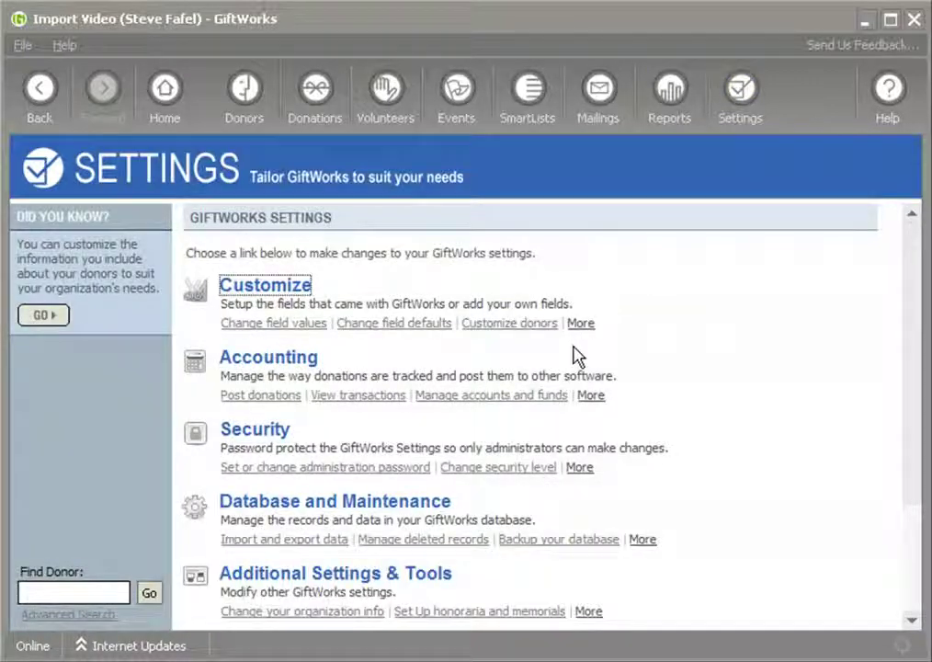
left_click(315, 503)
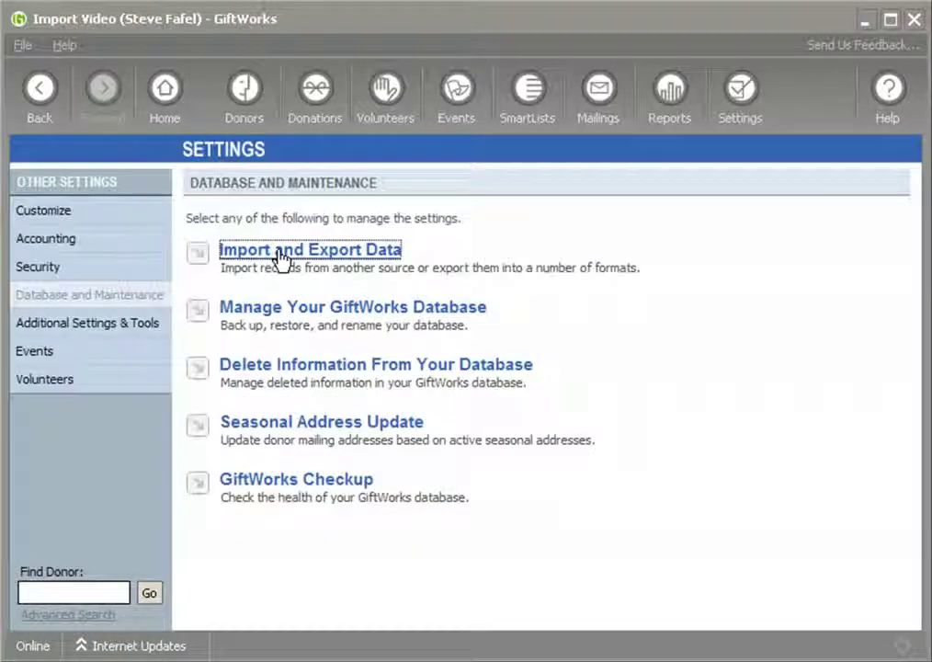
left_click(278, 258)
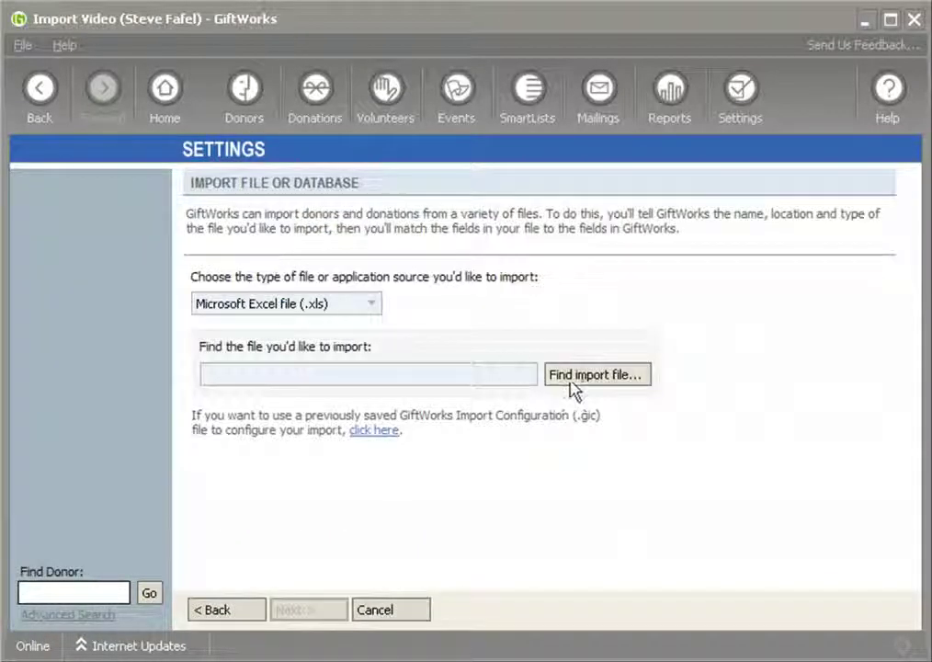
left_click(294, 303)
left_click(250, 359)
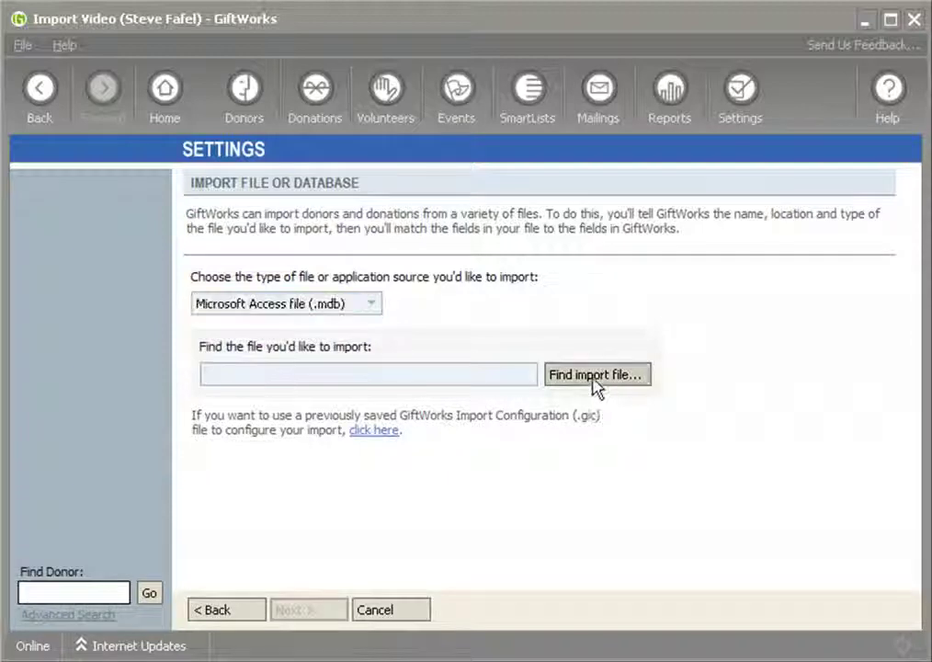
left_click(593, 376)
double_click(156, 144)
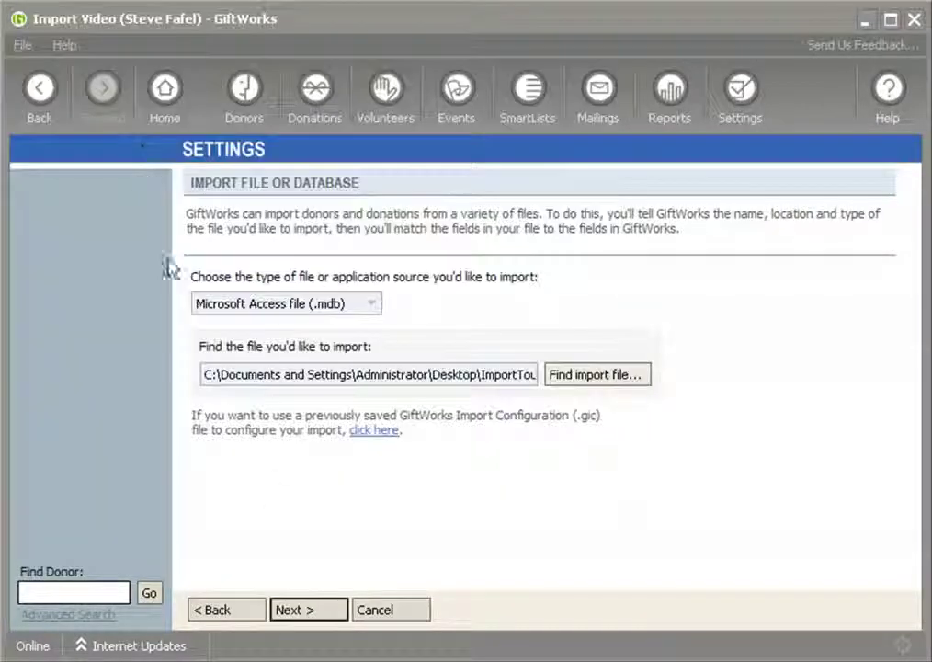
left_click(307, 610)
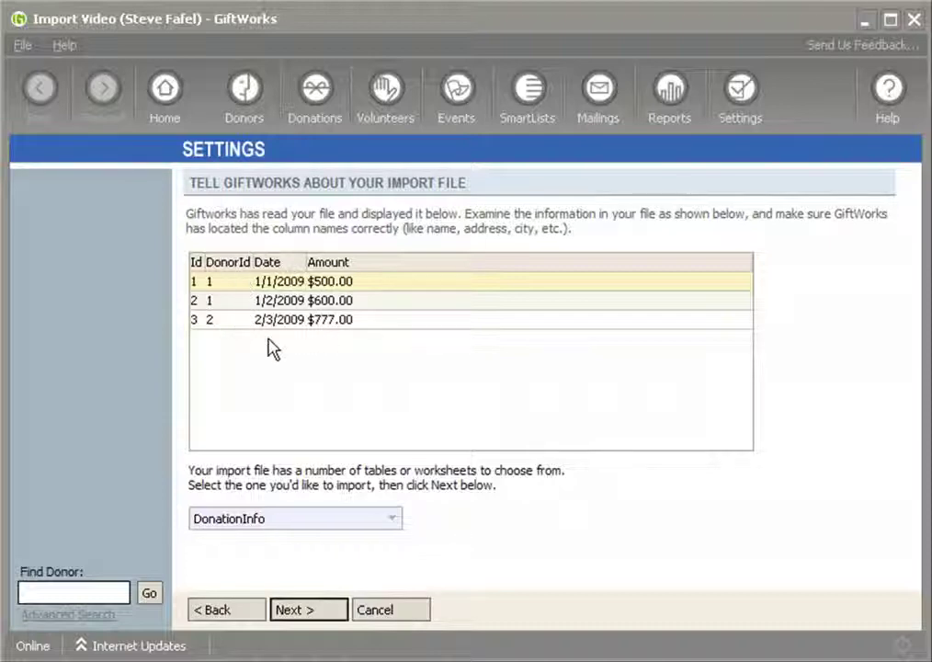
Select the DonationInfo table as the one to import and continue to the donor options.
left_click(296, 521)
left_click(272, 538)
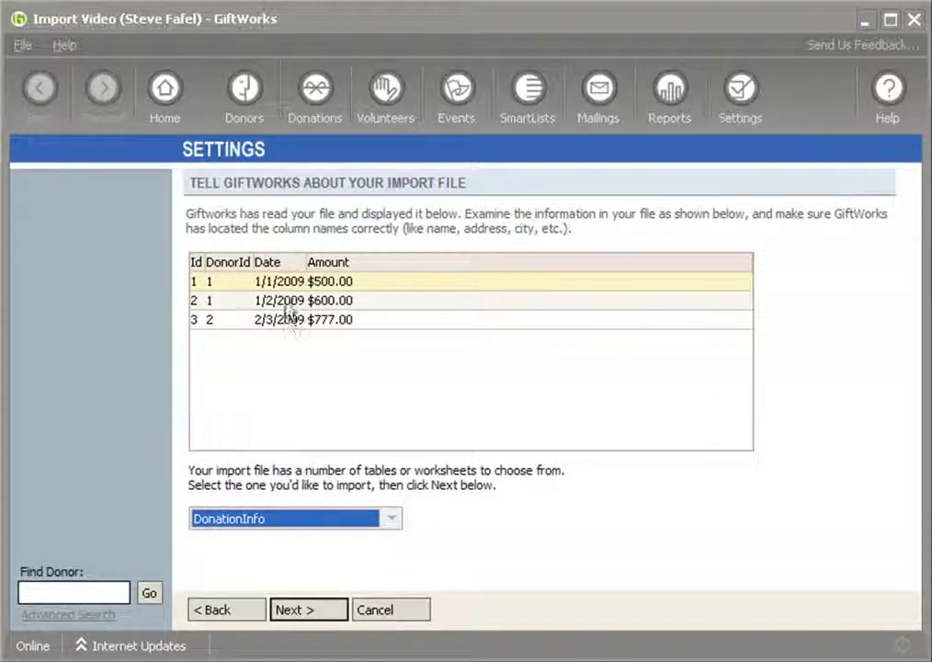
left_click(311, 613)
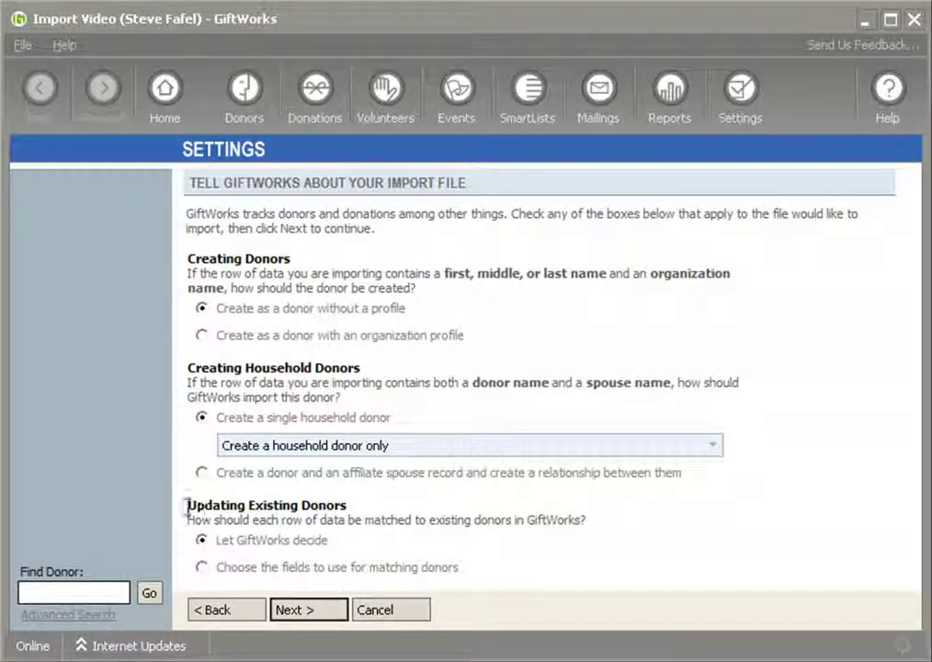
Under Updating Existing Donors, choose specific fields for matching donors and use DonorId as the import field.
left_click_drag(187, 507, 353, 506)
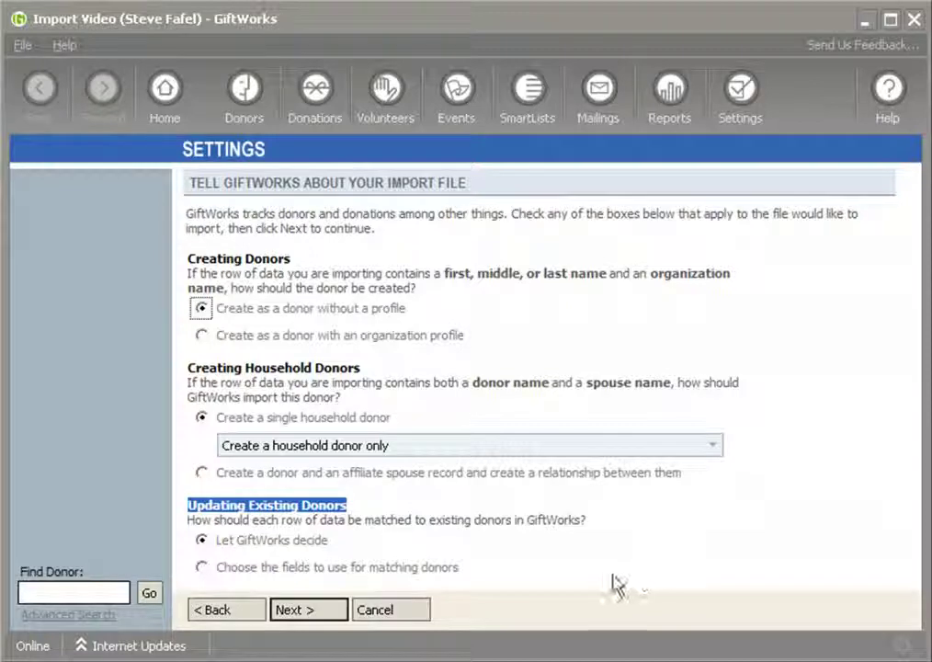
left_click(202, 567)
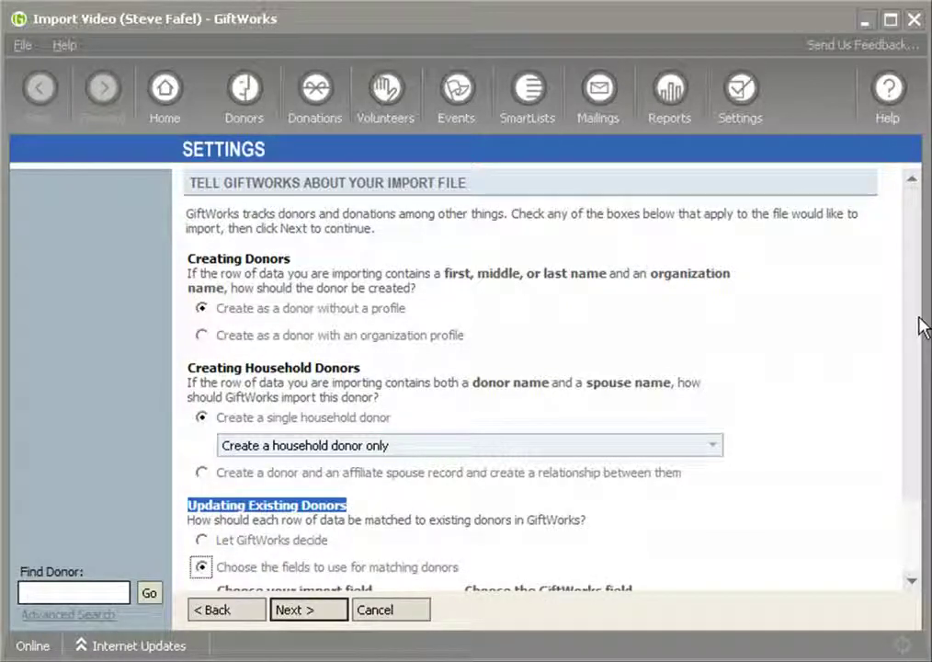
left_click_drag(910, 317, 921, 423)
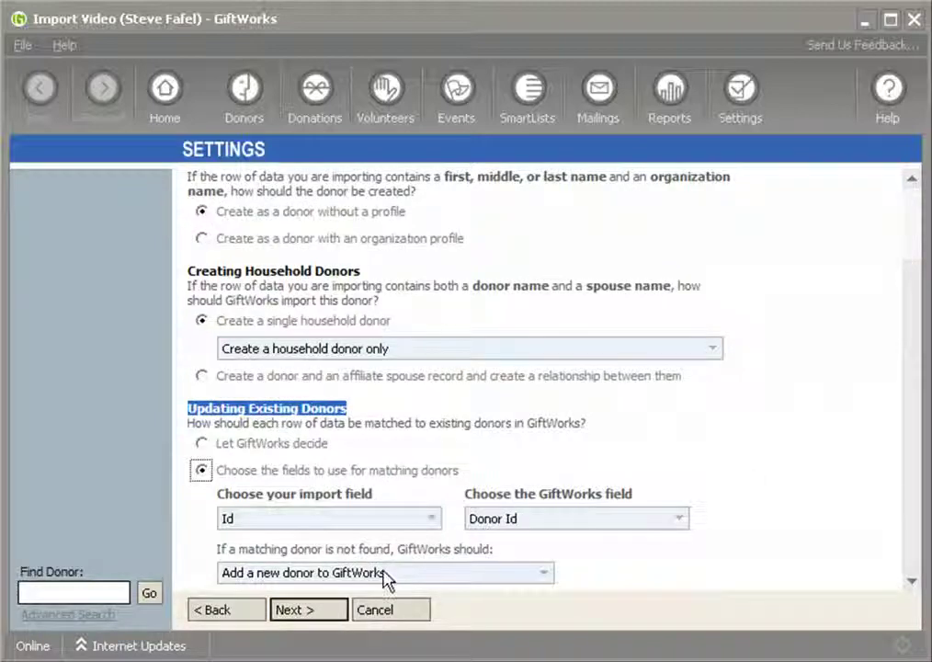
left_click(427, 520)
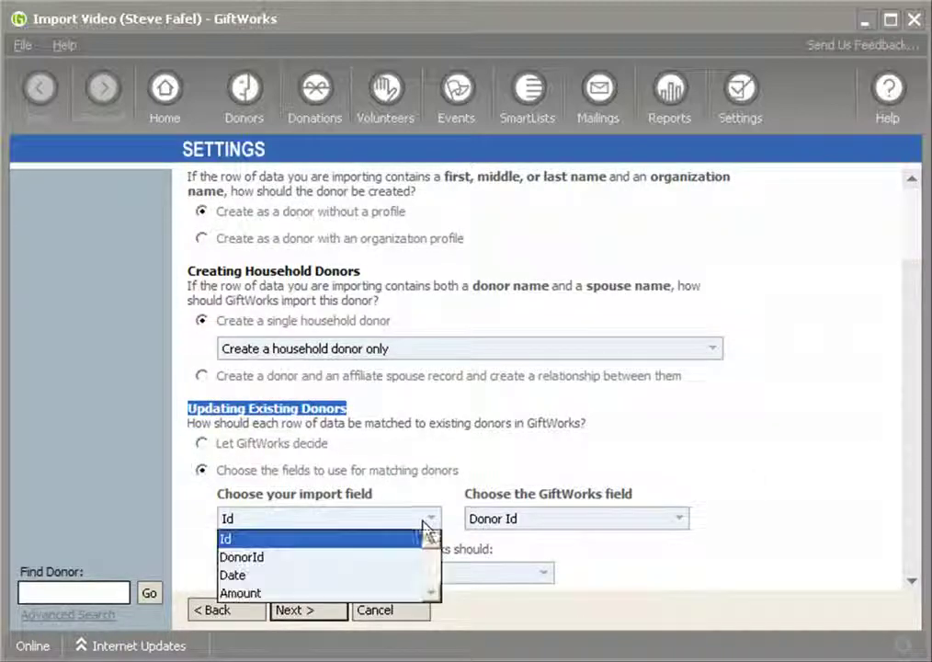
left_click(230, 541)
left_click(281, 524)
left_click(258, 557)
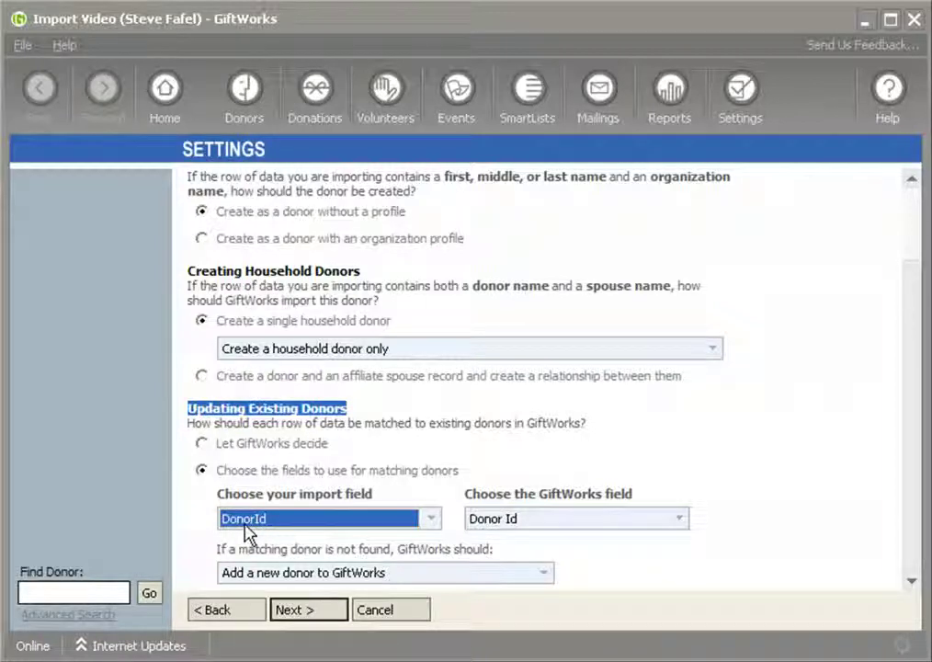
Set the GiftWorks field used for matching donors to My Old System Id.
left_click(531, 520)
left_click(529, 593)
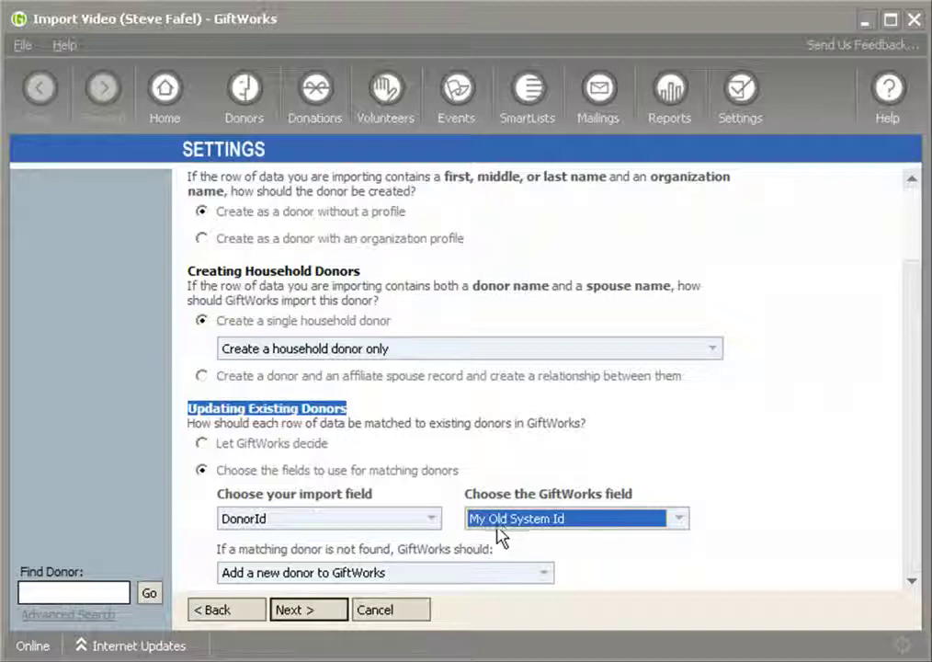
left_click(276, 524)
left_click(277, 524)
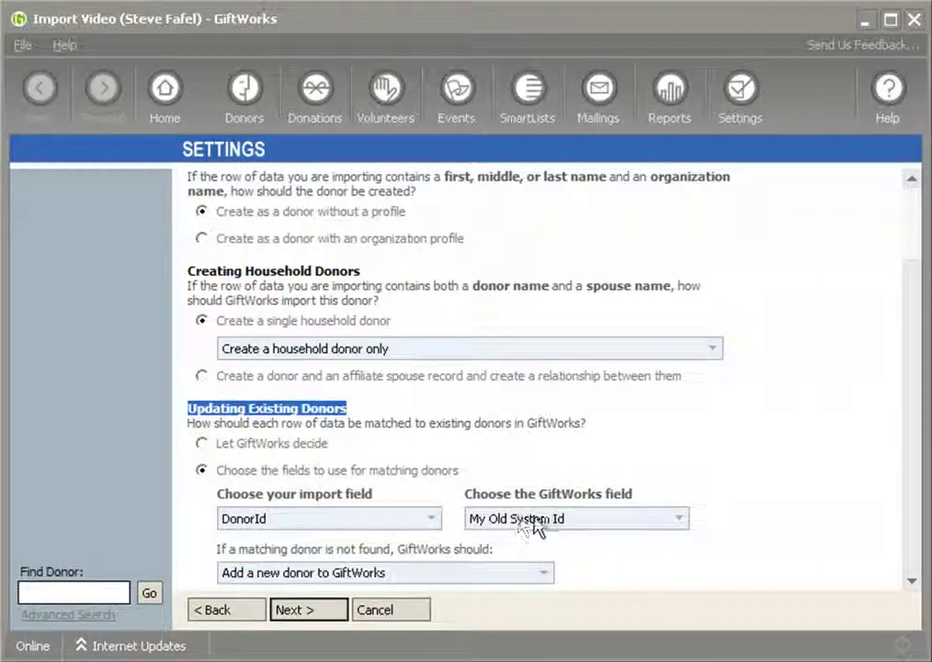
left_click(607, 526)
left_click(533, 594)
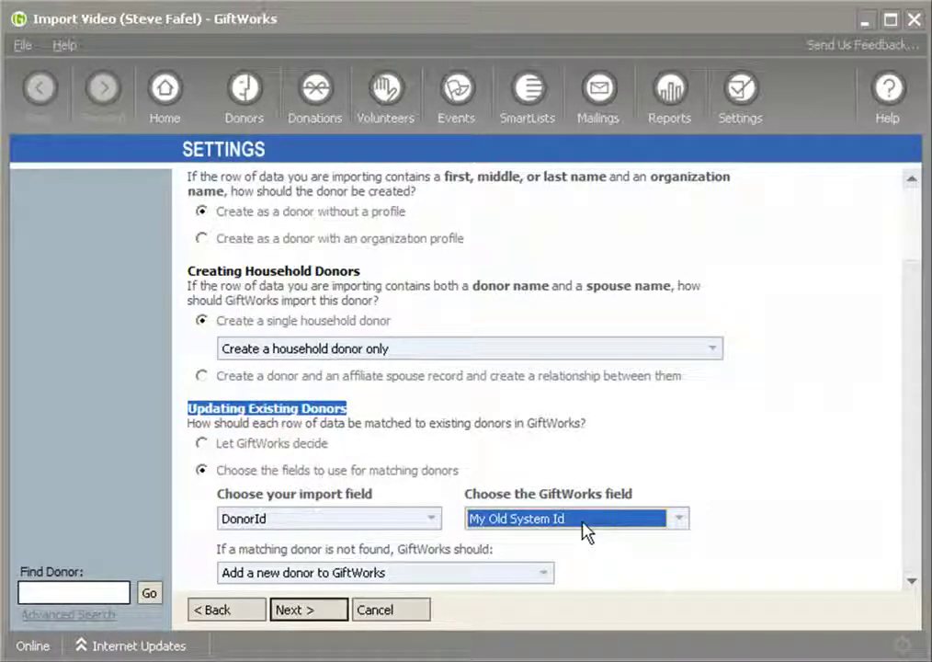
Choose to ignore the row of import data when no matching donor is found, and continue to the field assignment.
left_click(513, 579)
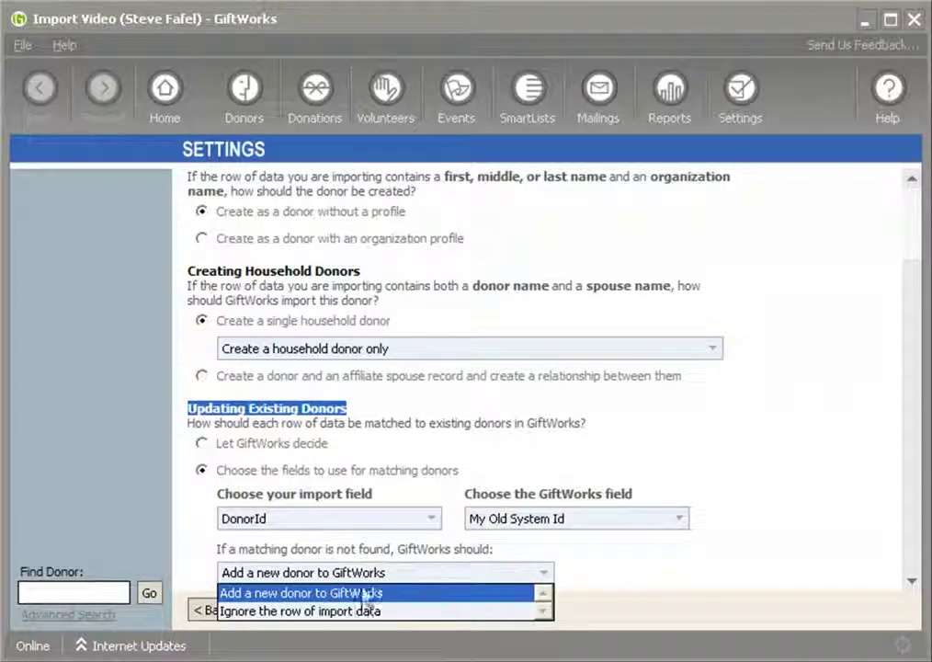
left_click(262, 614)
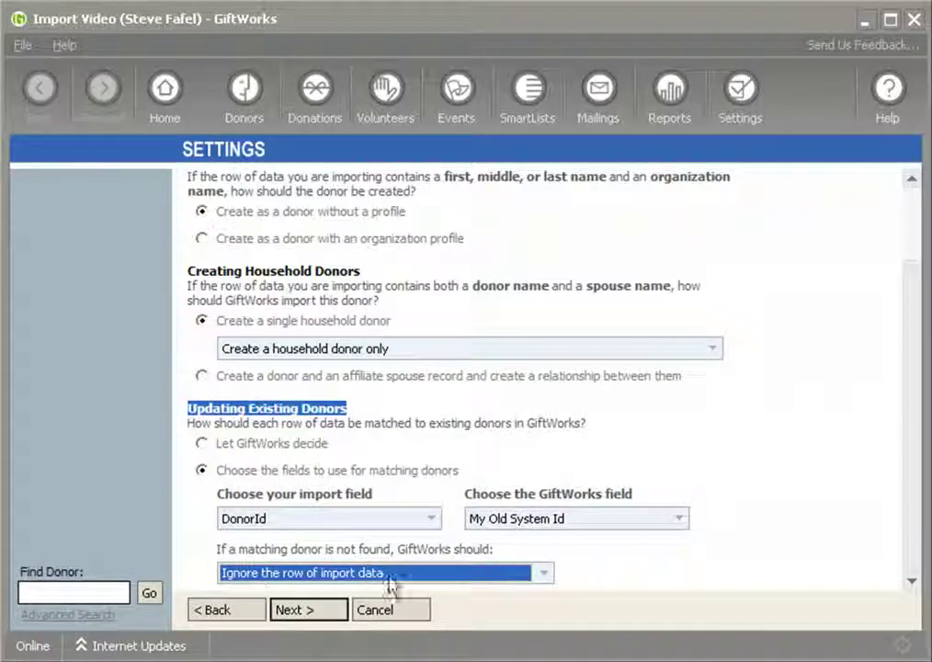
left_click(310, 615)
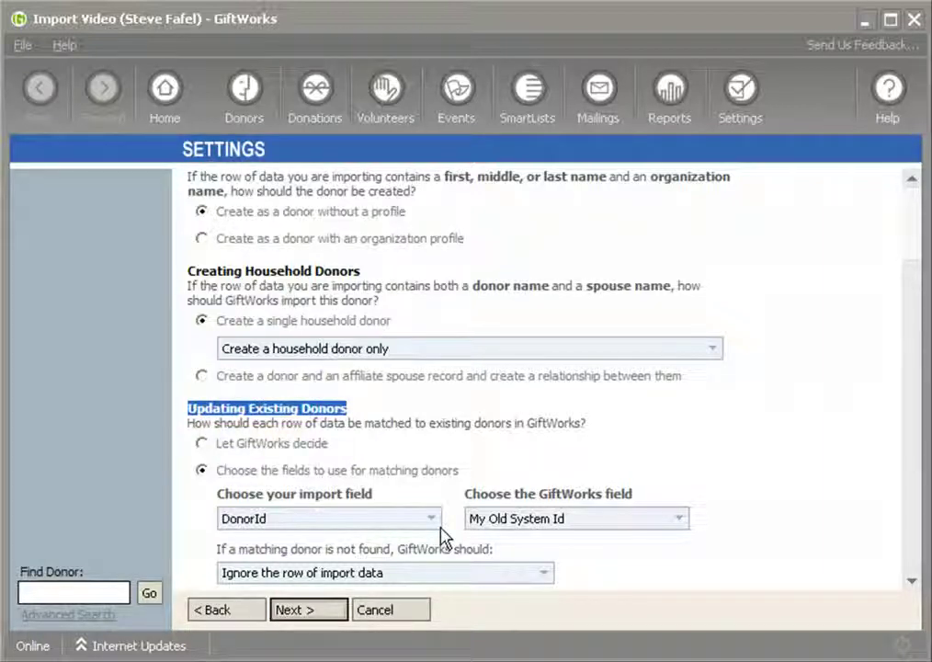
left_click(325, 616)
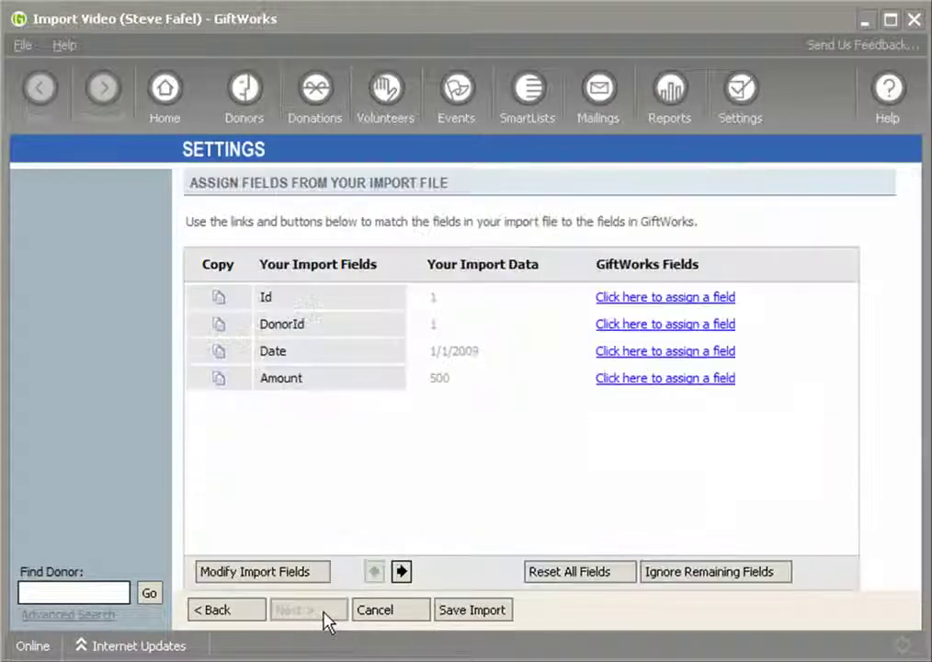
Exclude the Id and DonorId fields from the donation import.
left_click(635, 306)
left_click(662, 323)
left_click(628, 326)
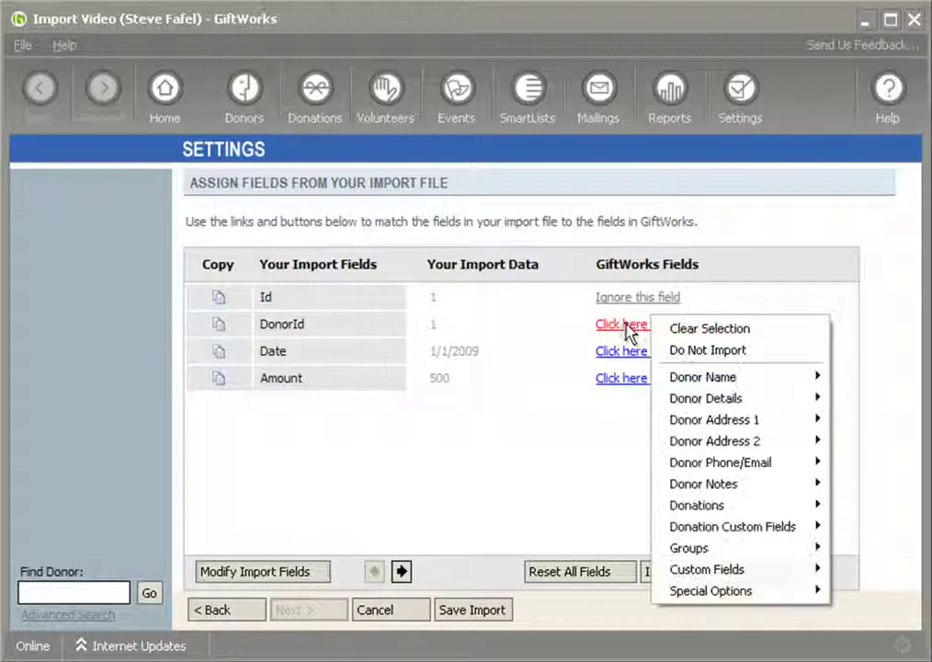
left_click(678, 354)
Map Date to Donation 1 Date and Amount to Donation 1 Amount, and continue to the mapping review.
left_click(621, 354)
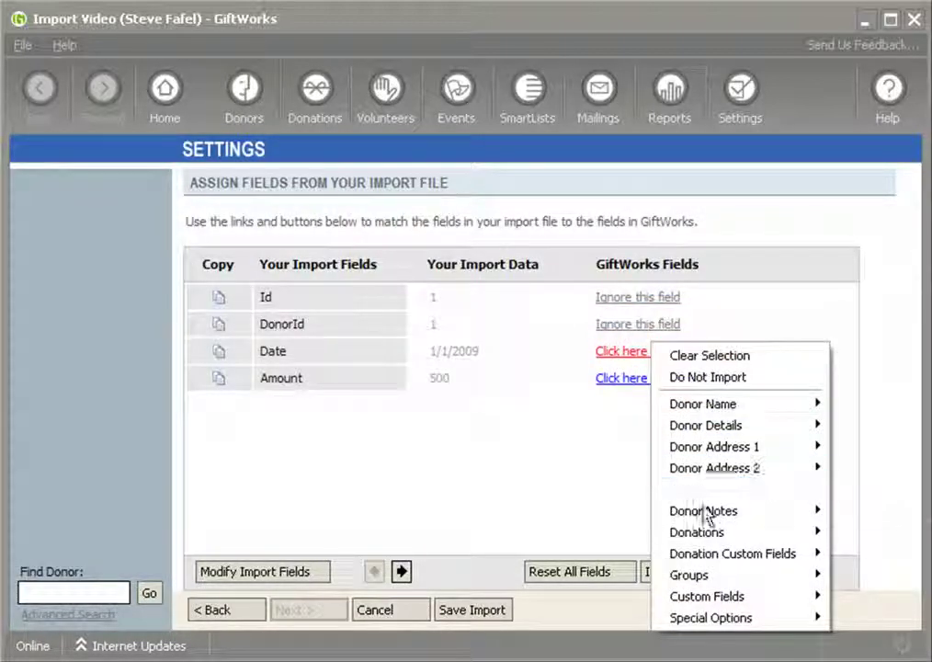
mouse_move(813, 535)
mouse_move(863, 535)
left_click(645, 127)
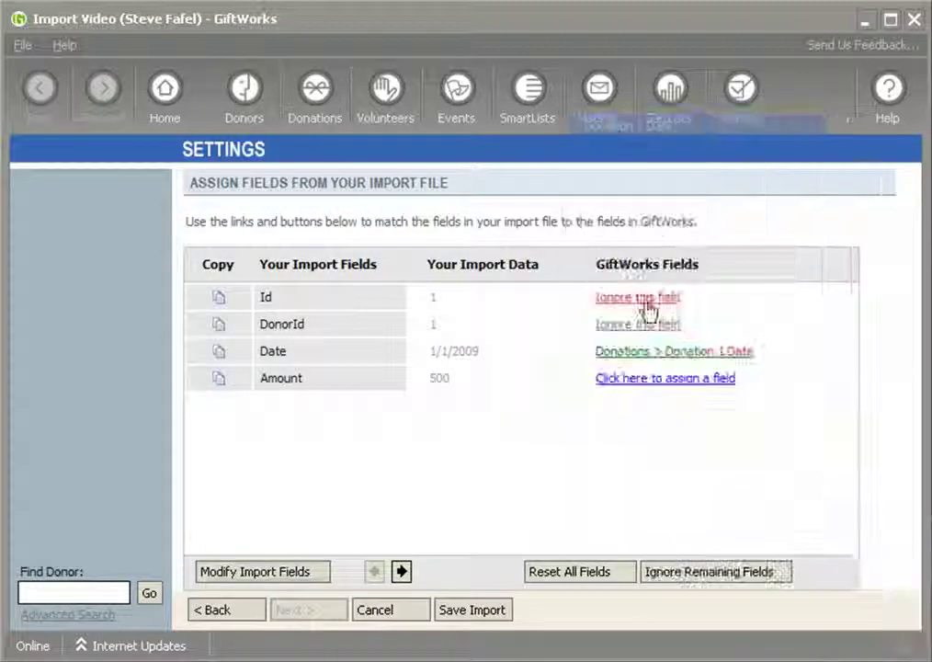
left_click(647, 380)
mouse_move(697, 558)
mouse_move(878, 558)
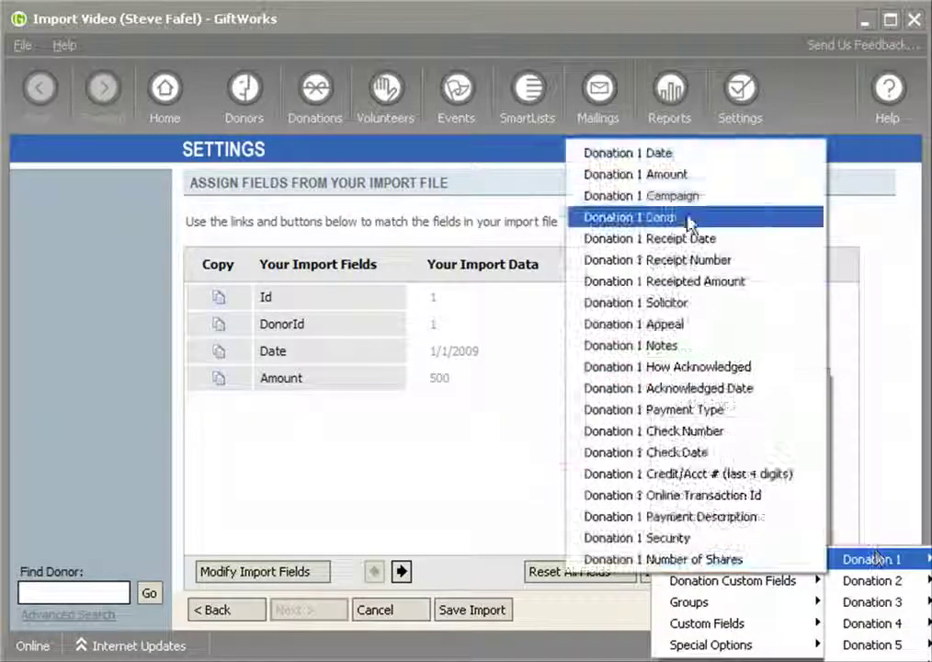
left_click(675, 179)
left_click(311, 611)
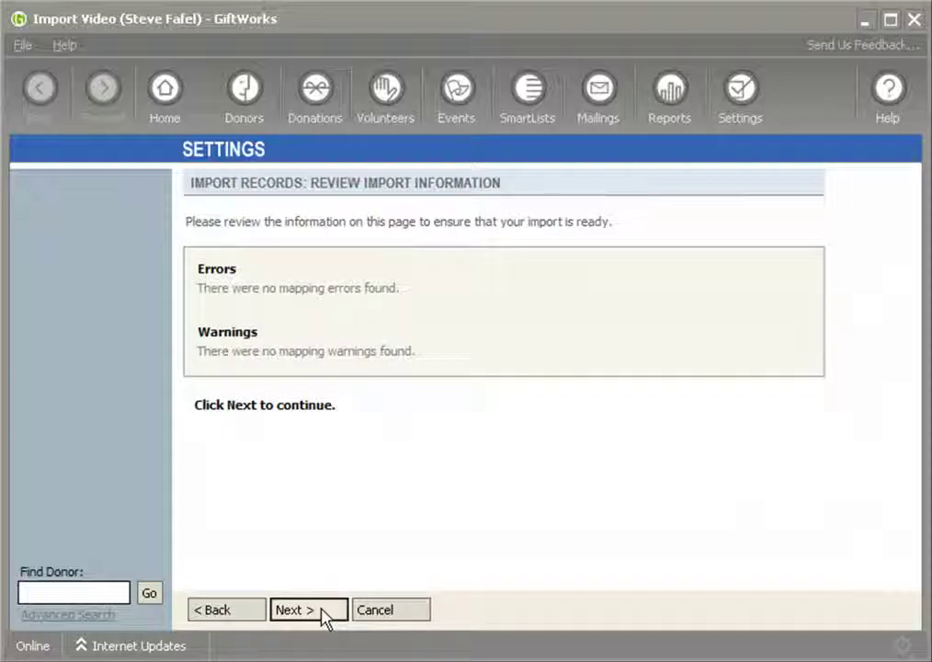
Continue past the mapping review and run a test import of the donation records.
left_click(332, 609)
left_click(231, 270)
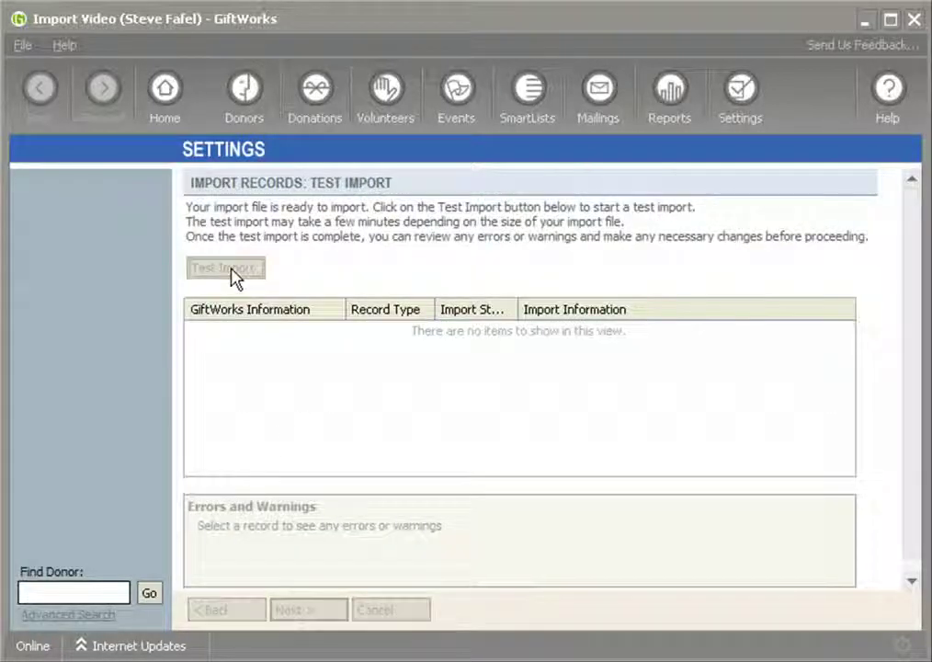
left_click(607, 415)
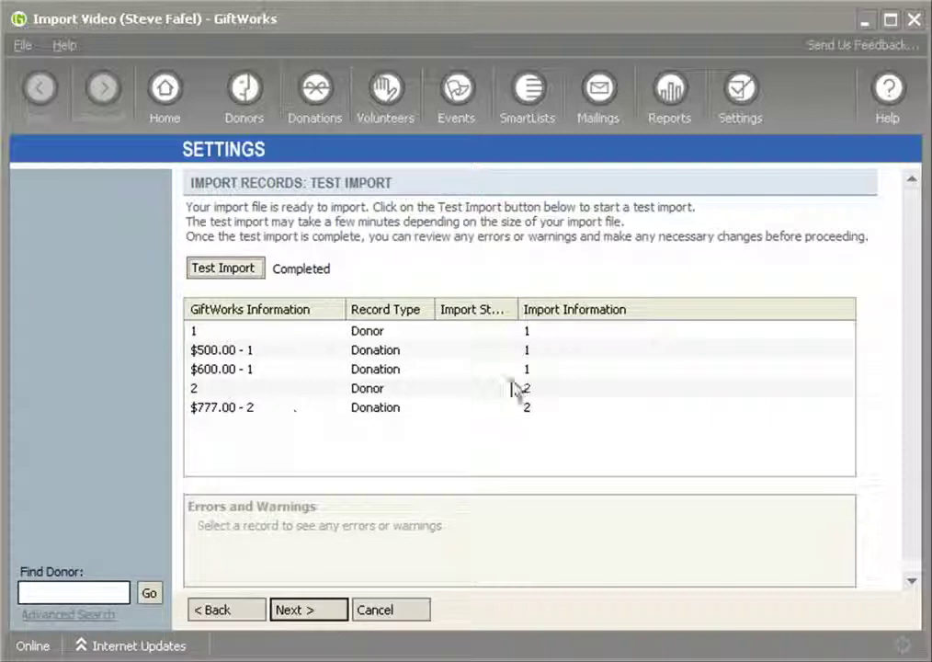
Complete the actual import of the donation records, confirming it, and close the import wizard.
left_click(325, 622)
left_click(245, 269)
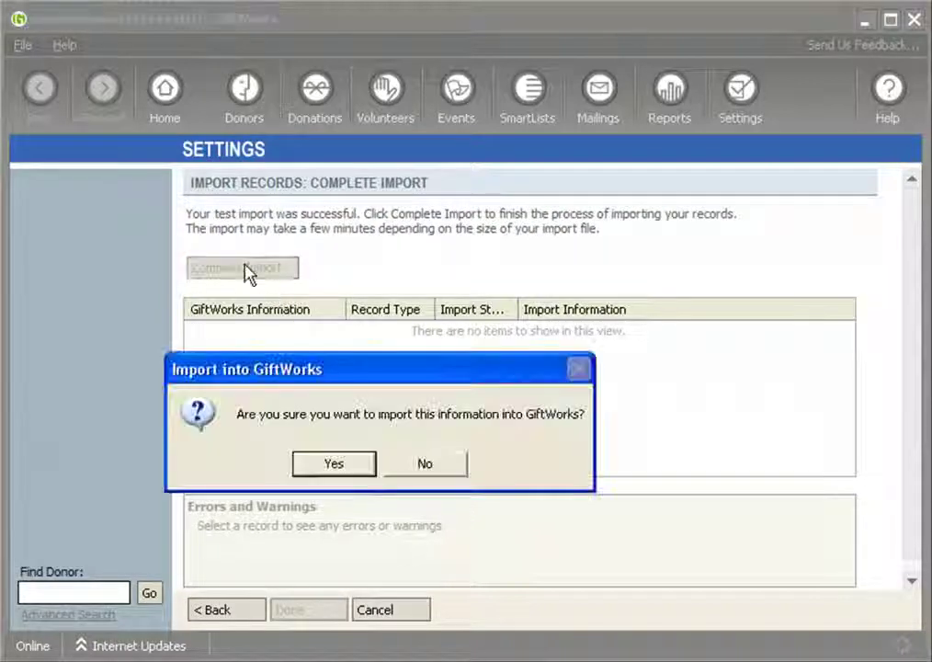
left_click(334, 464)
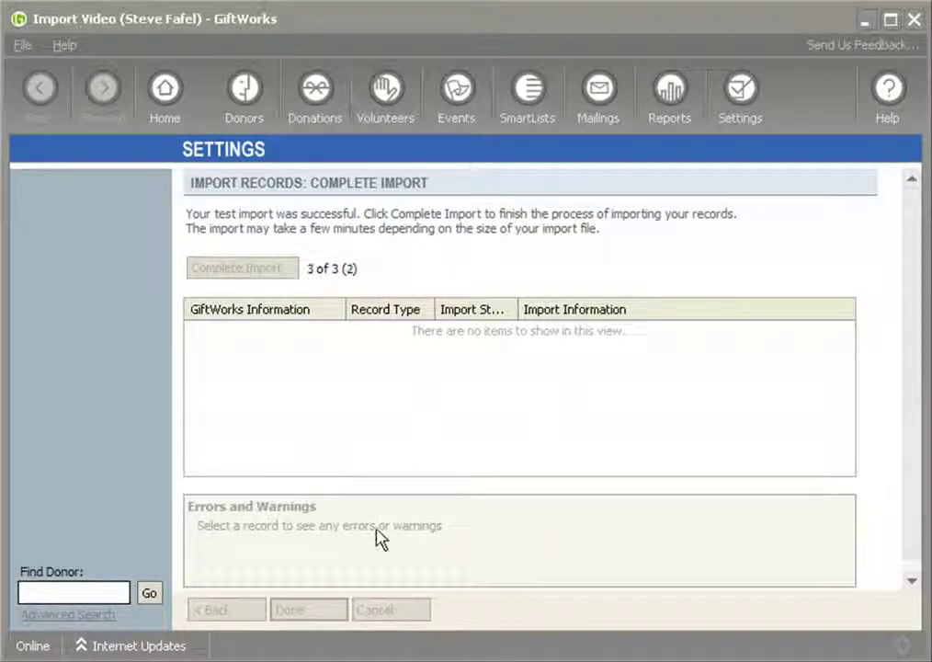
key("Return")
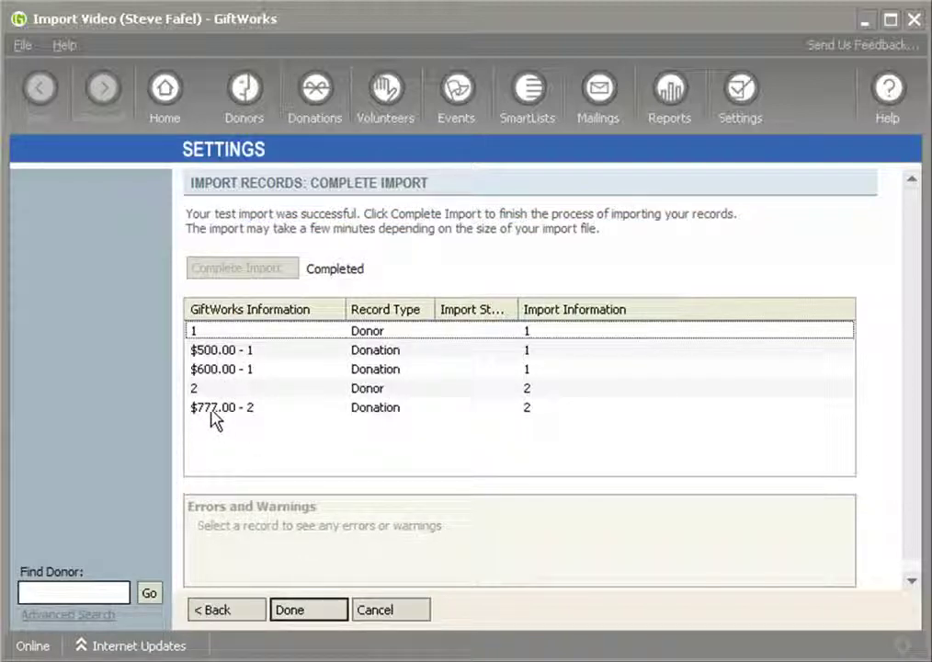
left_click(309, 611)
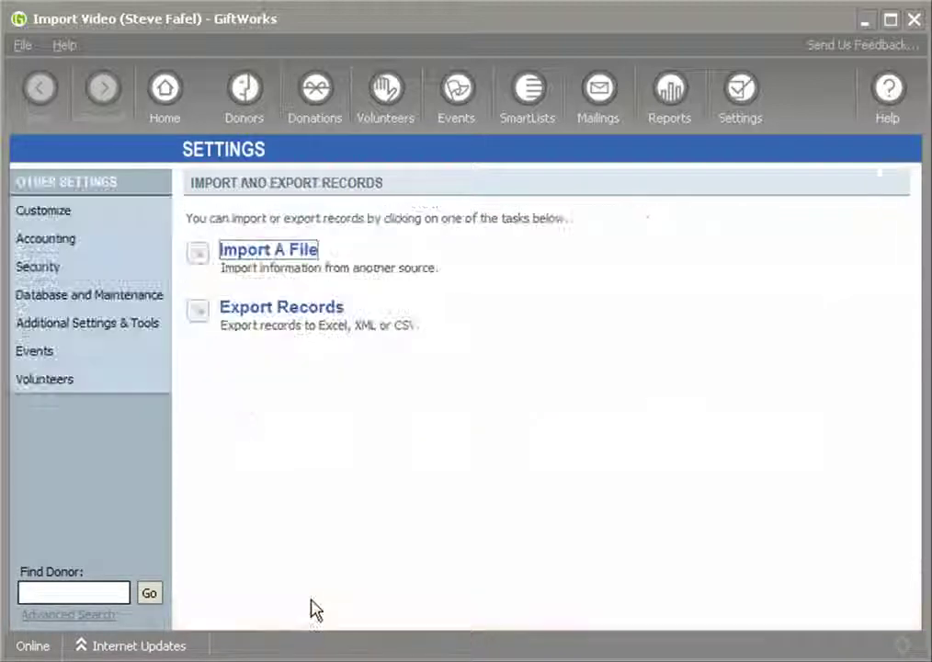
Check the donation history of each of the two imported donors in their donor records.
left_click(242, 108)
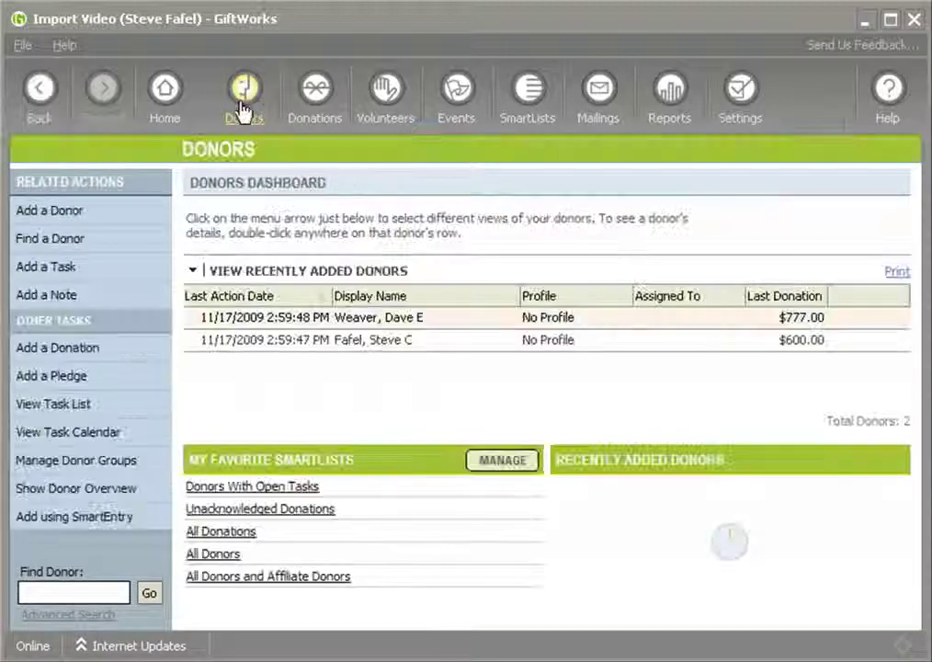
double_click(411, 341)
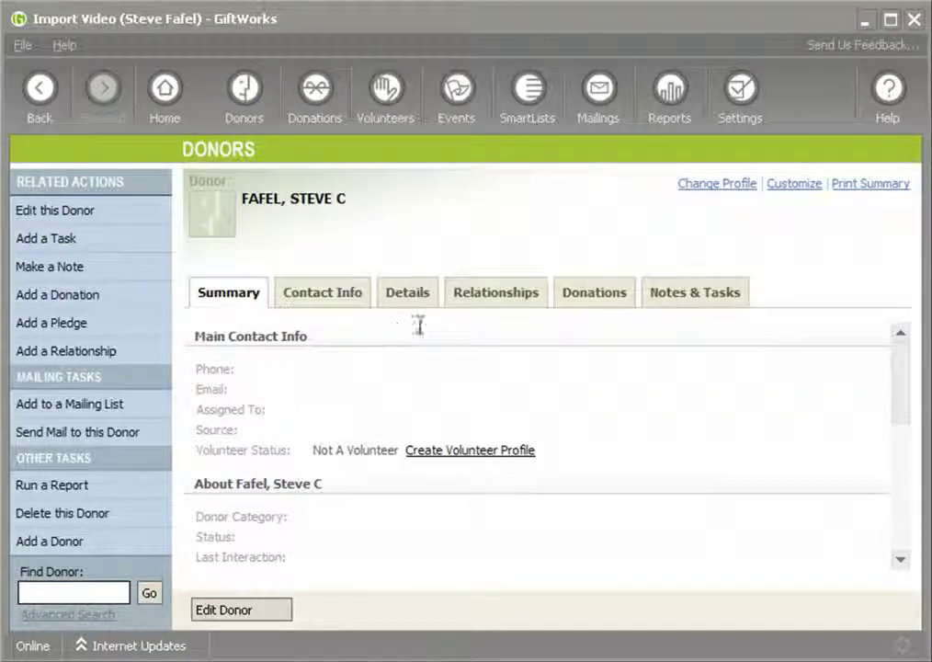
left_click(593, 292)
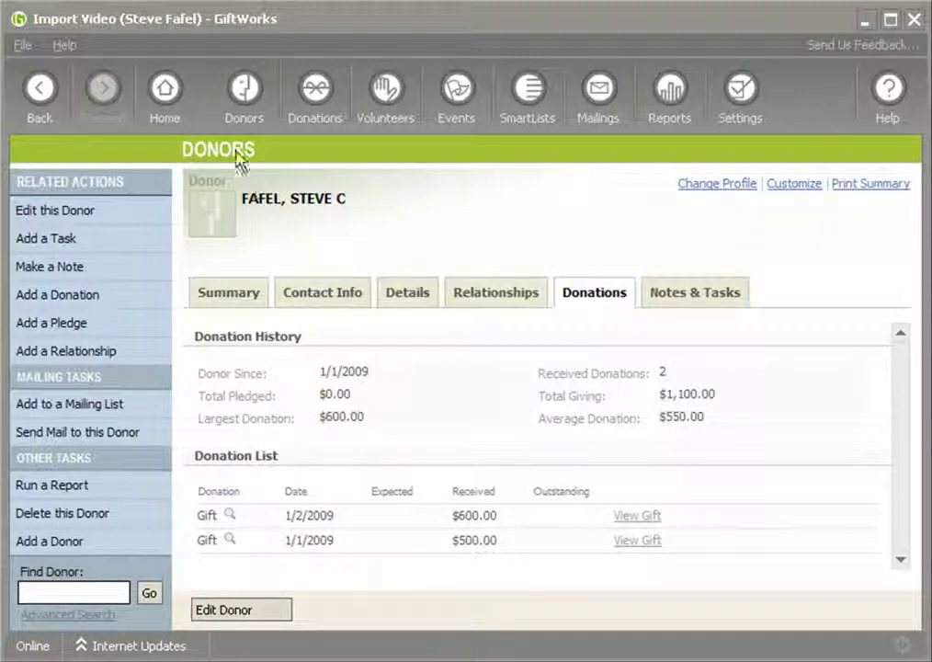
left_click(243, 92)
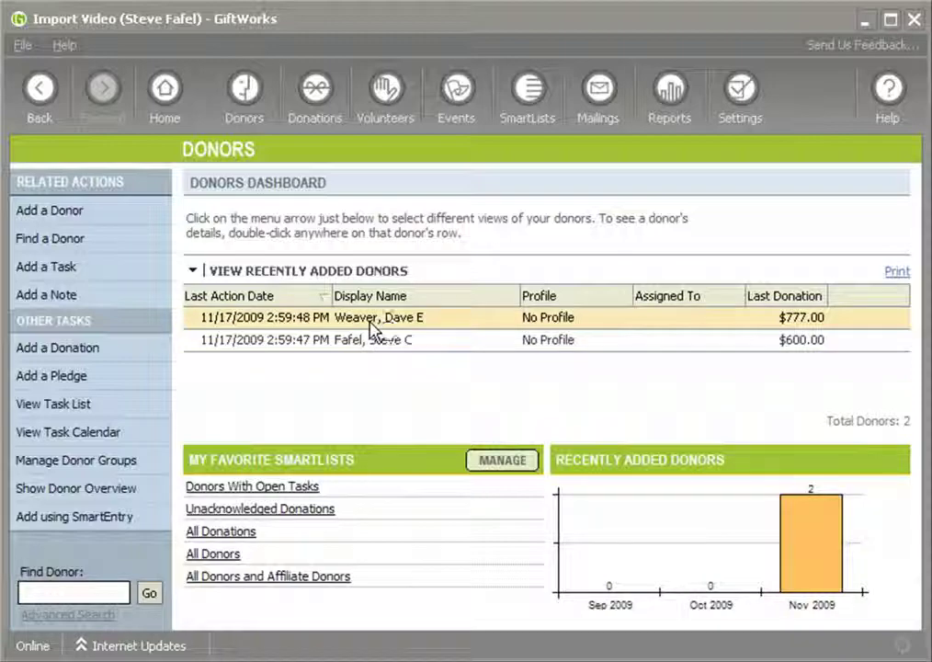
double_click(373, 329)
left_click(593, 294)
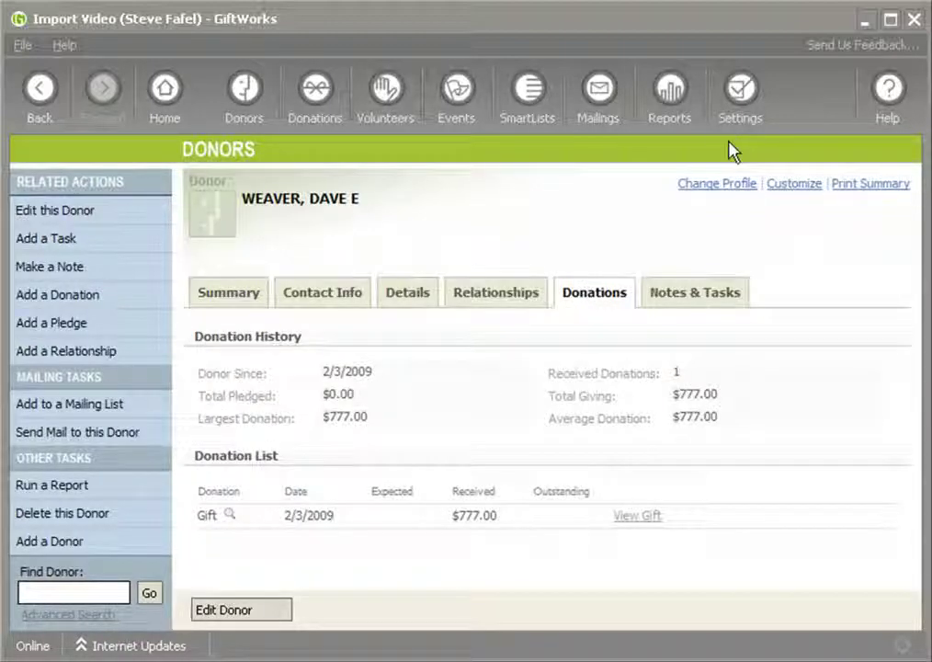
Start a new data import from a Microsoft Access file and load Import.mdb as its source.
left_click(741, 103)
left_click(337, 503)
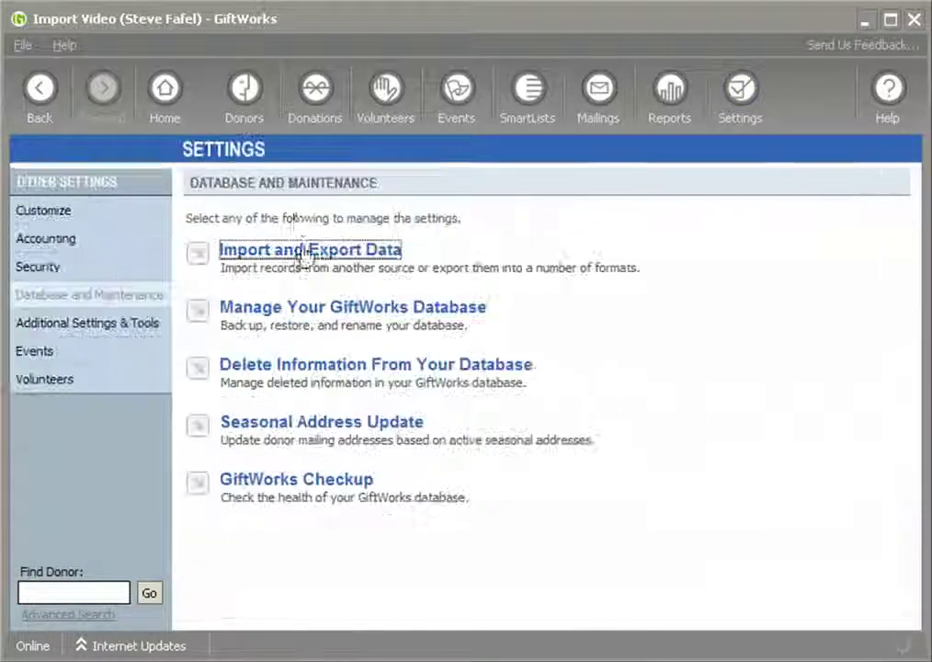
left_click(280, 254)
left_click(276, 258)
left_click(352, 308)
left_click(265, 359)
left_click(583, 376)
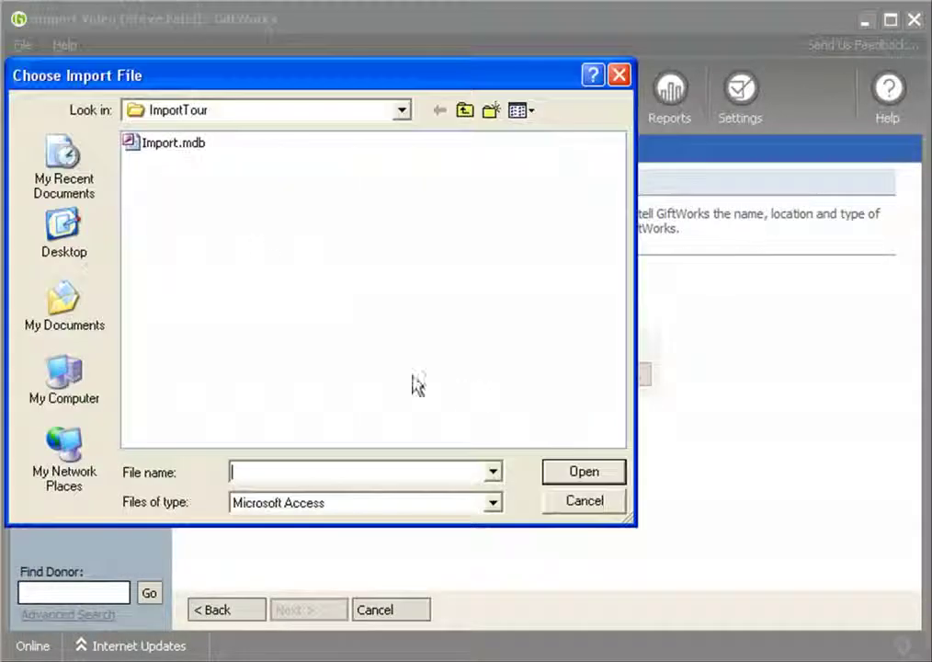
double_click(163, 155)
left_click(313, 616)
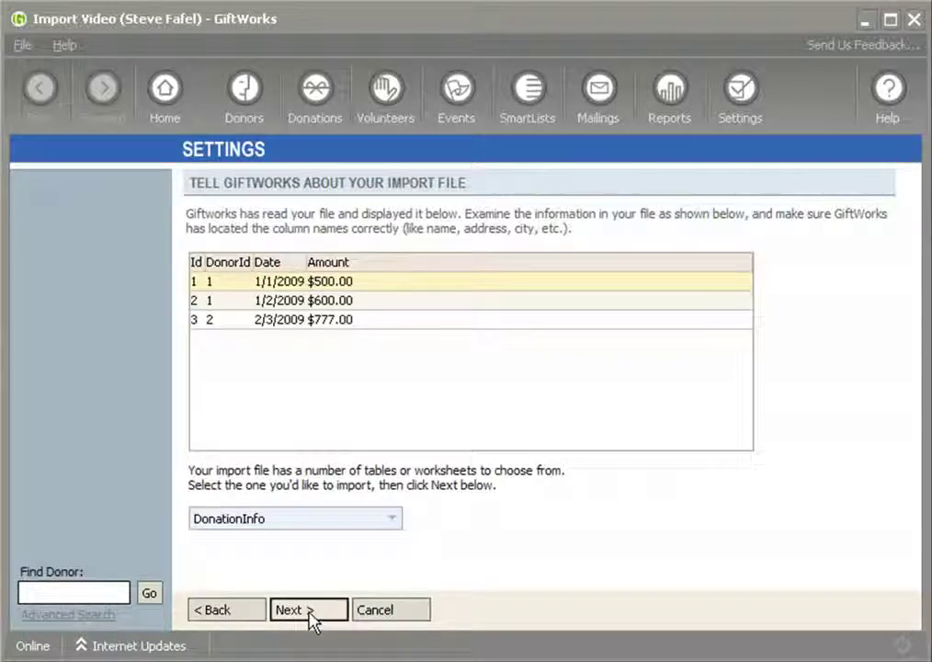
Choose the MyDonationData table for the import and accept the default donor creation and matching options.
left_click(330, 520)
left_click(272, 594)
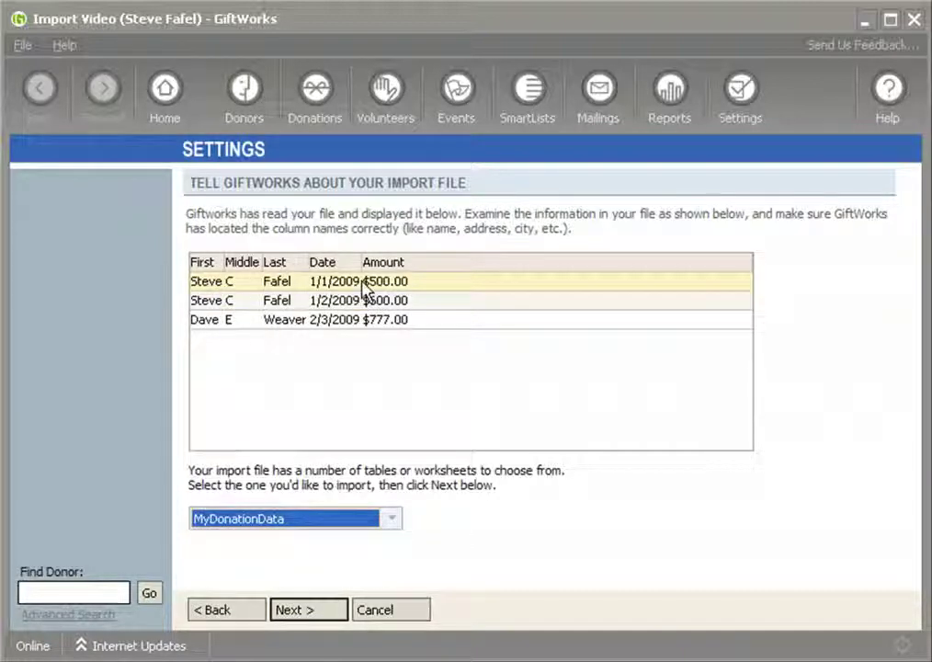
left_click(301, 612)
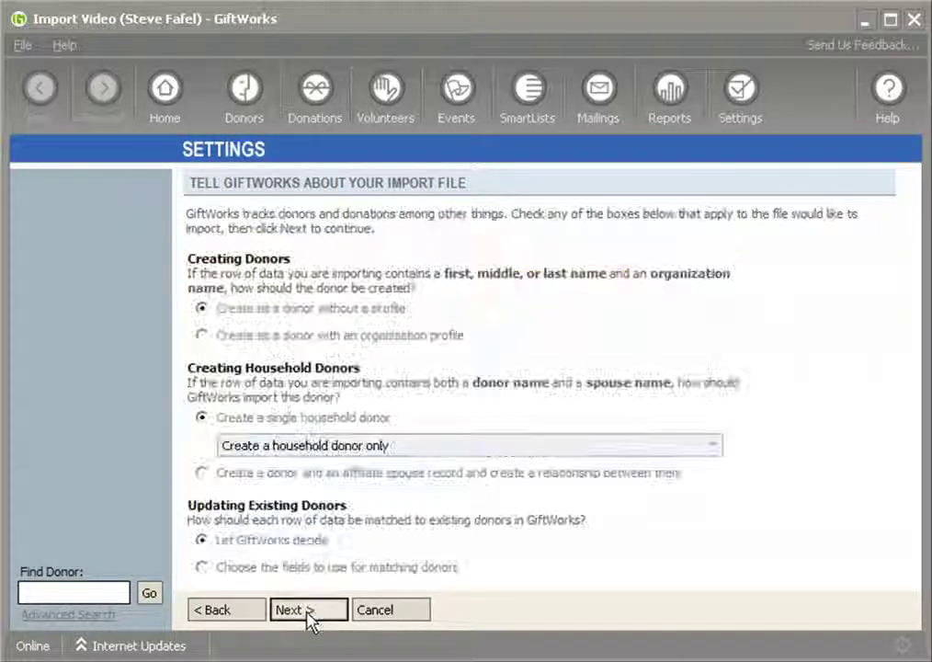
left_click(313, 614)
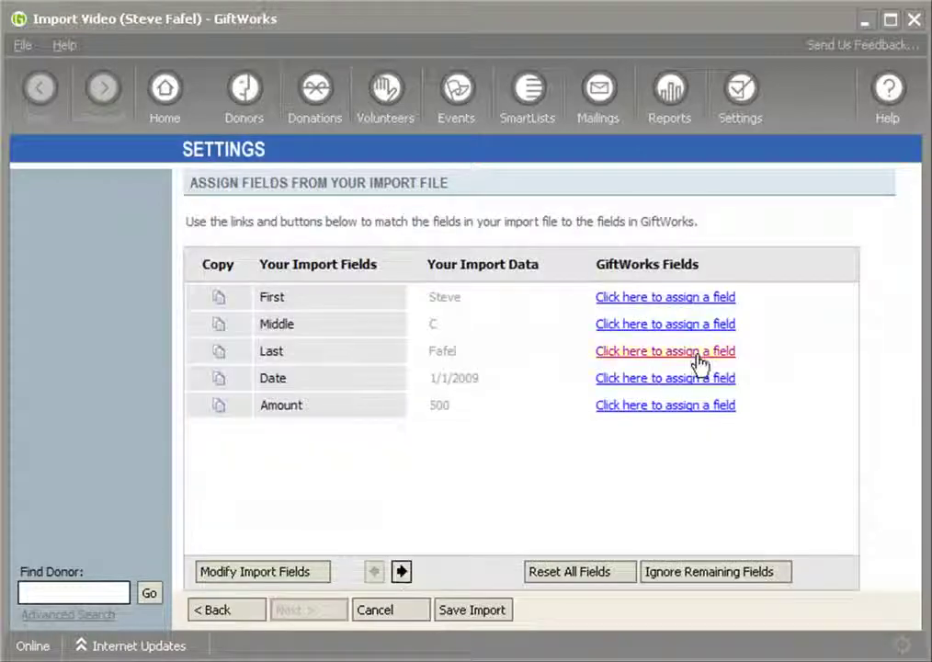
Map the First, Middle and Last import fields to the donor's First Name, Middle Name and Last Name.
left_click(654, 298)
mouse_move(749, 351)
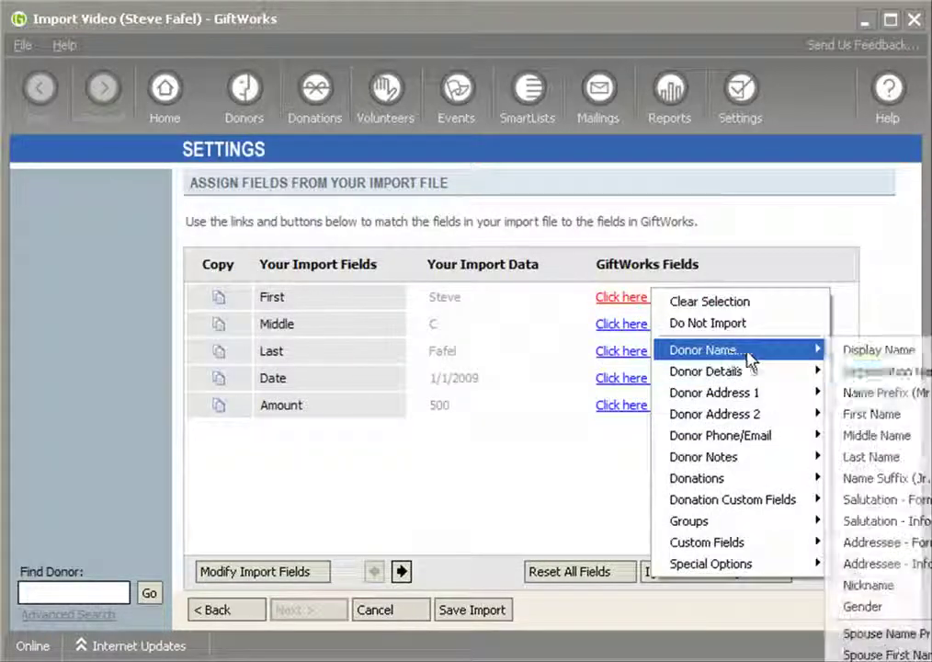
left_click(851, 415)
left_click(688, 325)
mouse_move(758, 380)
left_click(853, 462)
left_click(654, 352)
mouse_move(749, 409)
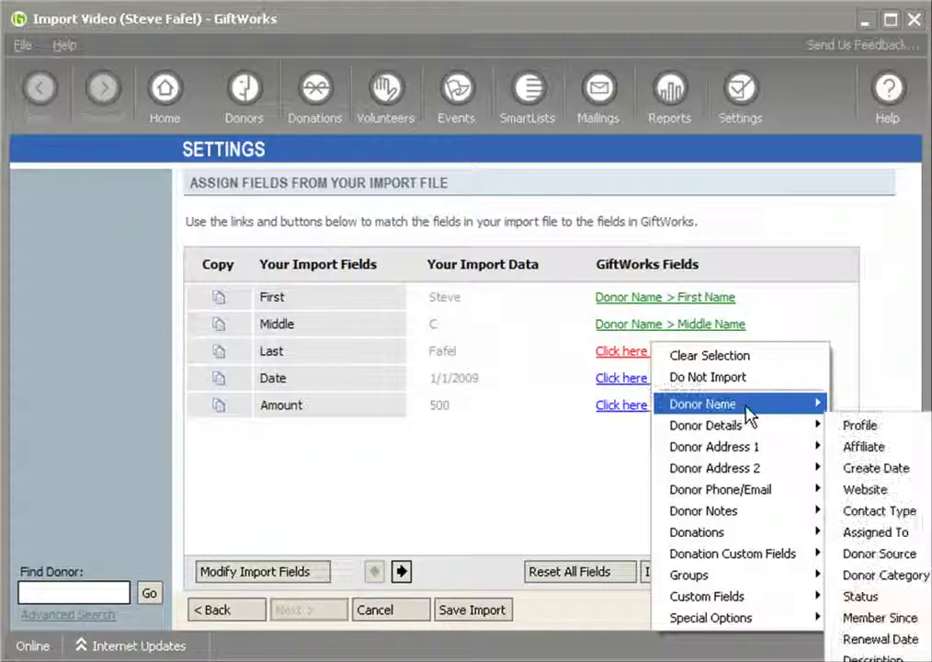
left_click(873, 510)
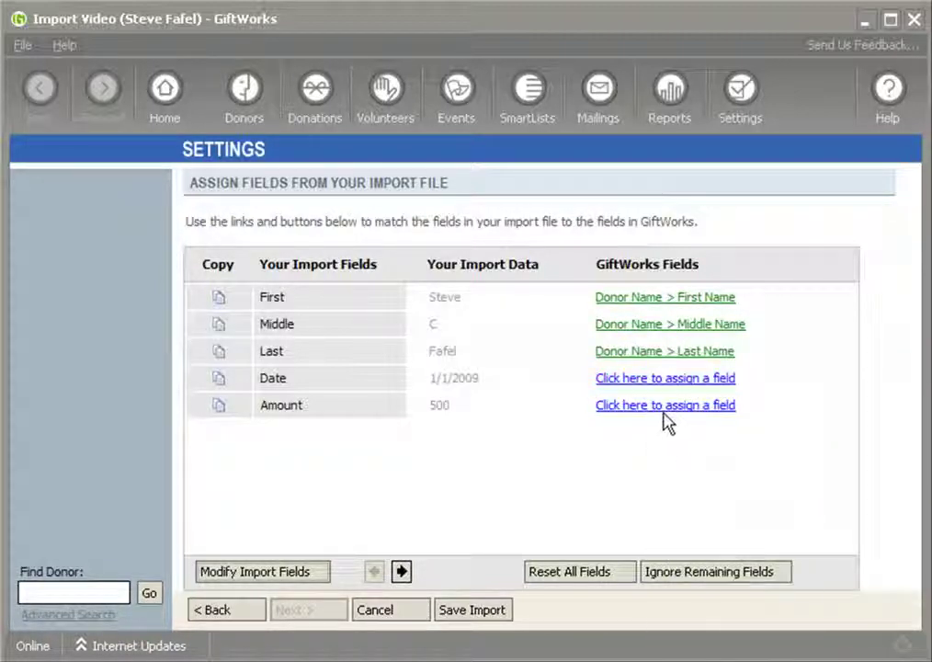
Map the Date import field to Donation 1 Date and the Amount field to Donation 1 Amount.
left_click(644, 379)
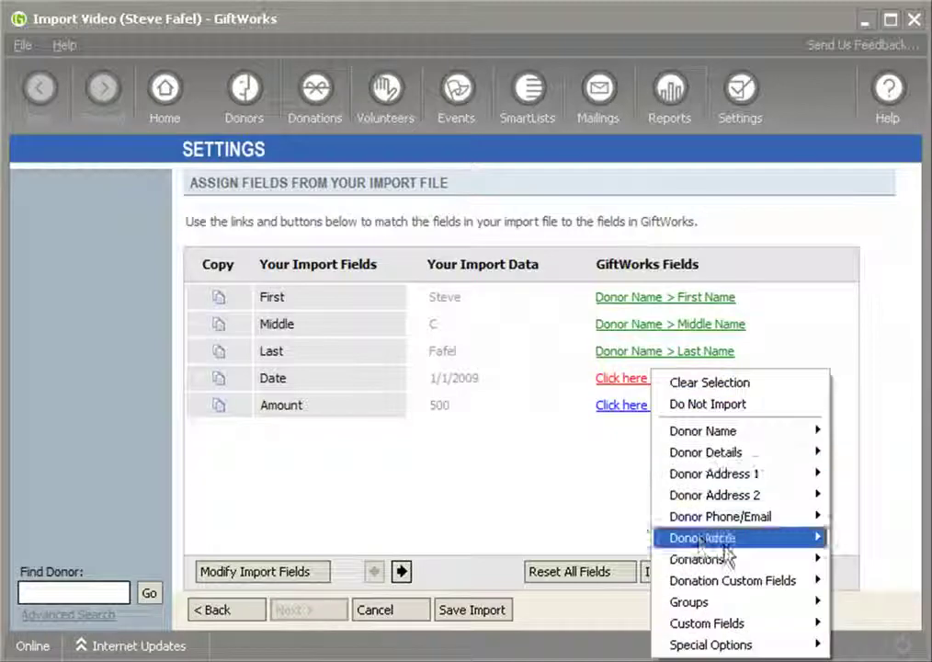
mouse_move(749, 559)
mouse_move(853, 562)
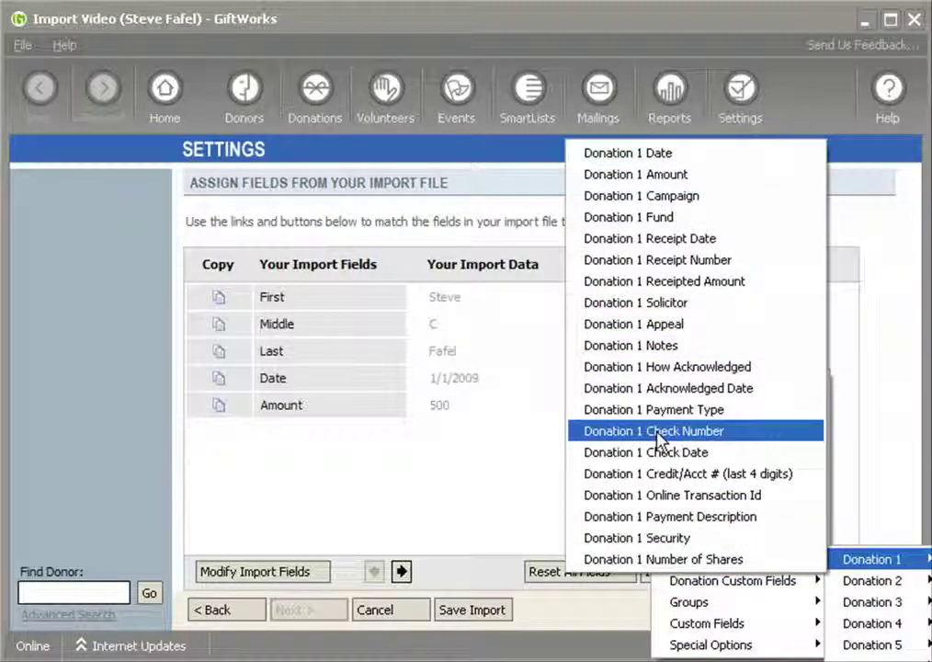
left_click(615, 152)
left_click(631, 409)
mouse_move(726, 586)
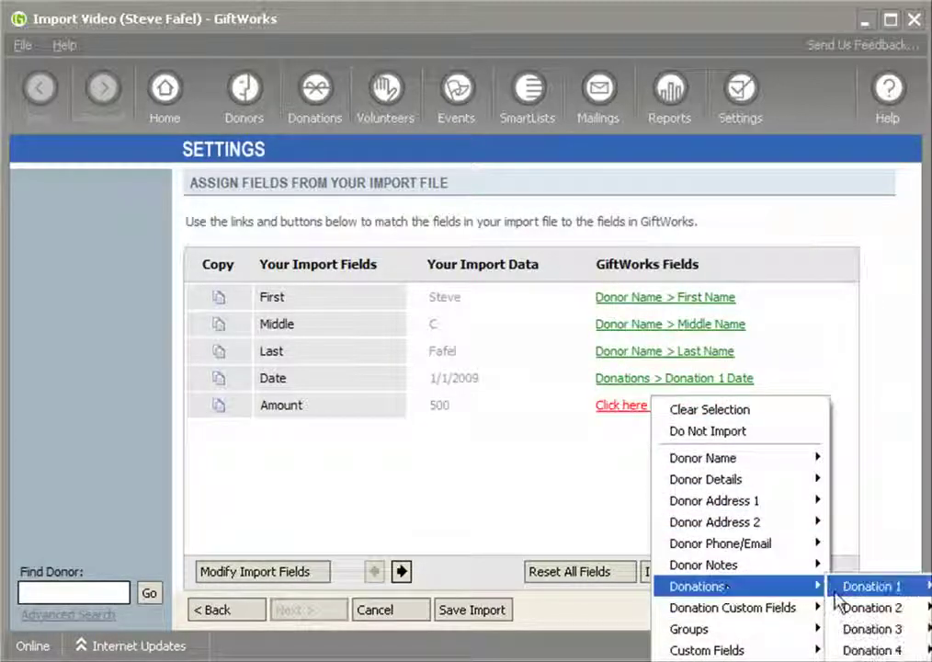
mouse_move(855, 586)
left_click(635, 202)
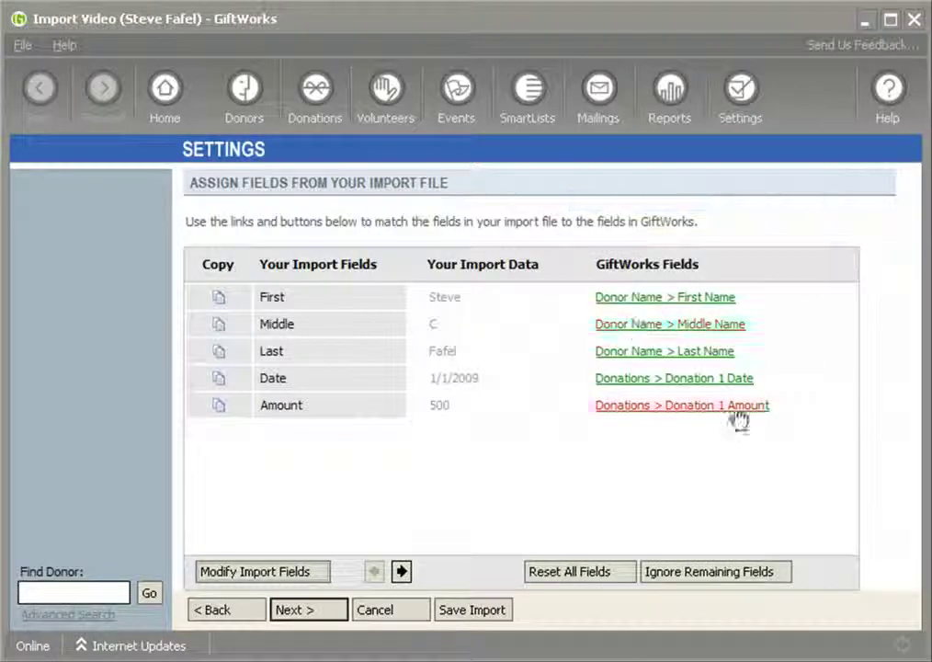